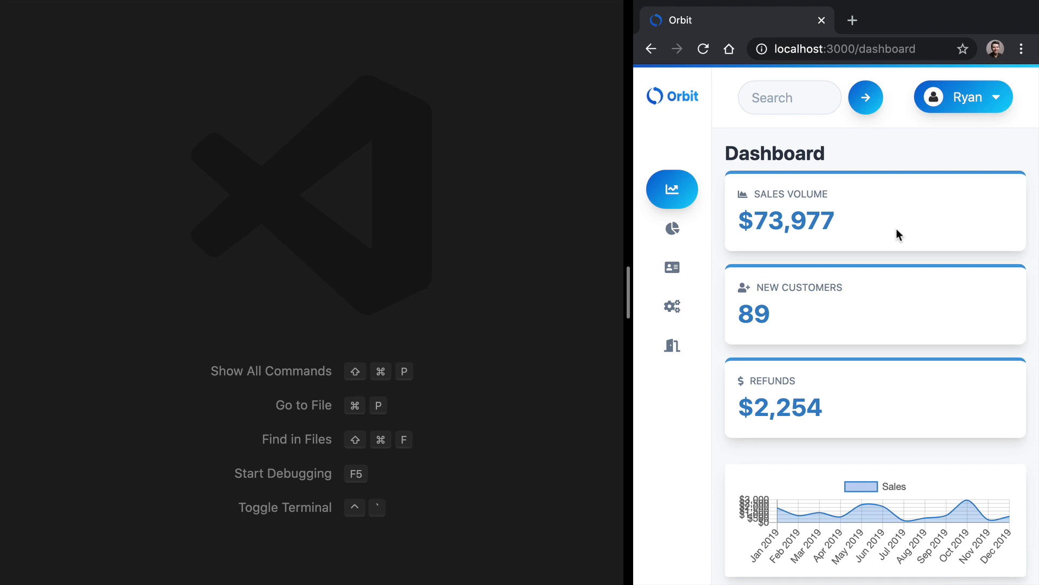
Bring up Chrome DevTools on the Network panel for the Orbit dashboard.
key("super+alt+i")
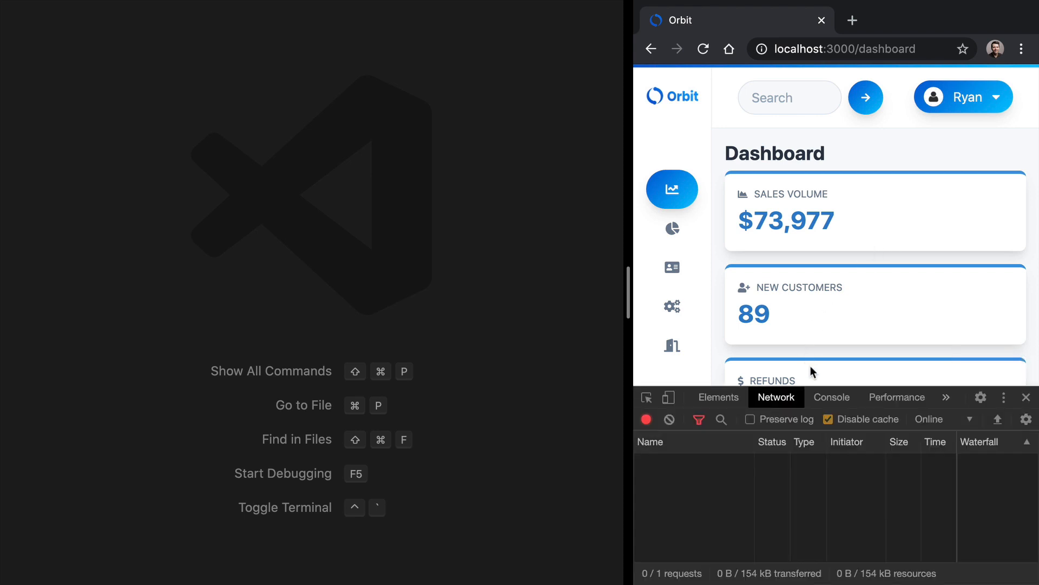
Reload the dashboard, inspect the dashboard-data request's Authorization Bearer token, then return to the request list.
left_click(704, 48)
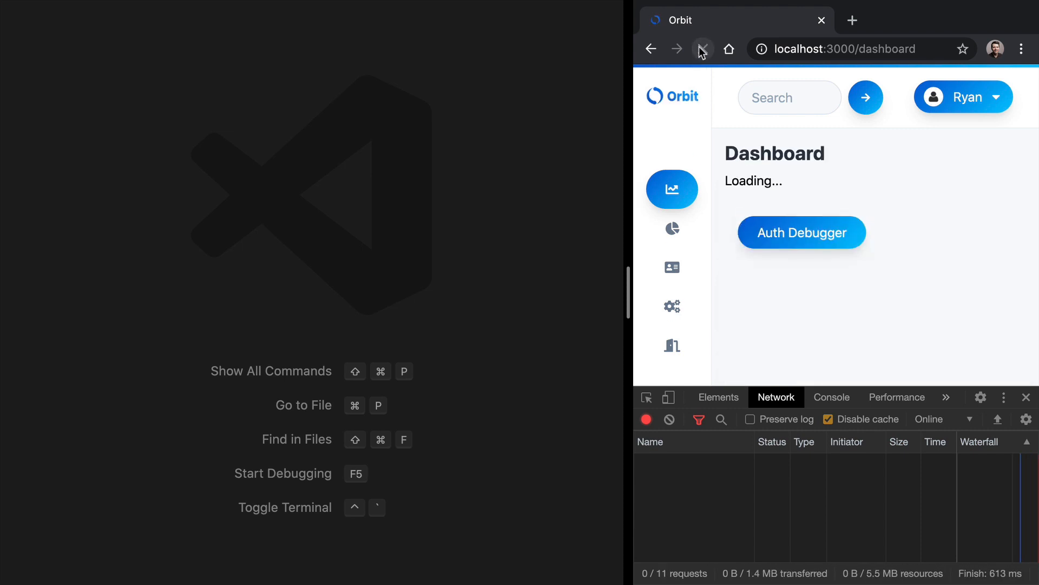
left_click(688, 461)
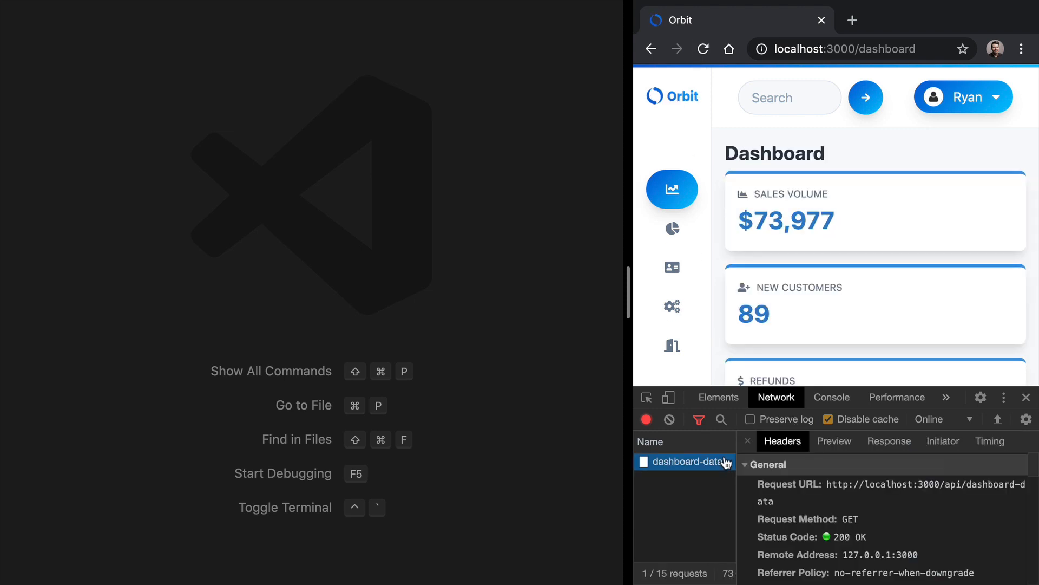
scroll(893, 484, "down", 5)
scroll(892, 485, "down", 3)
scroll(892, 486, "down", 3)
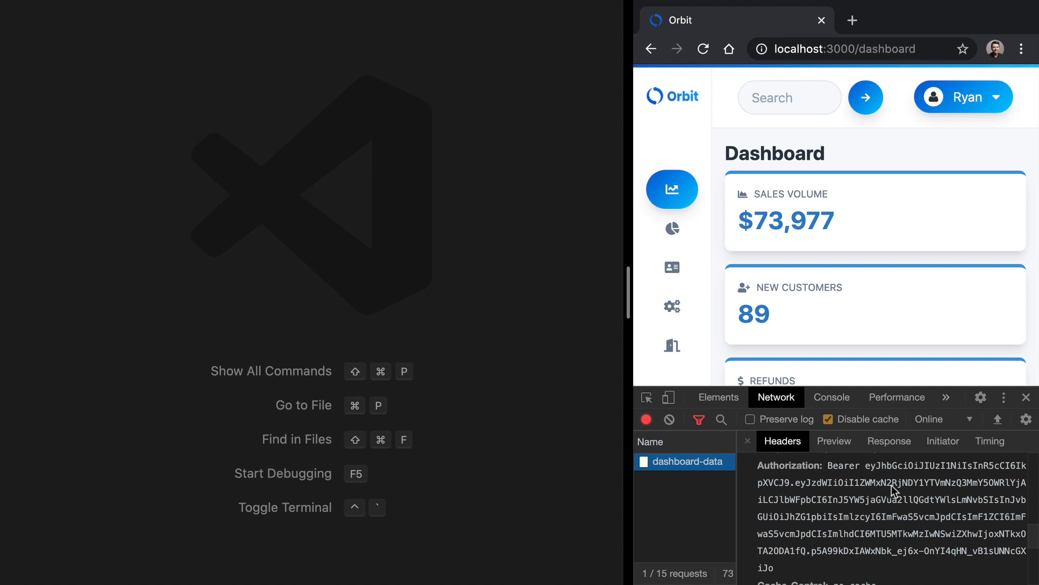
triple_click(784, 562)
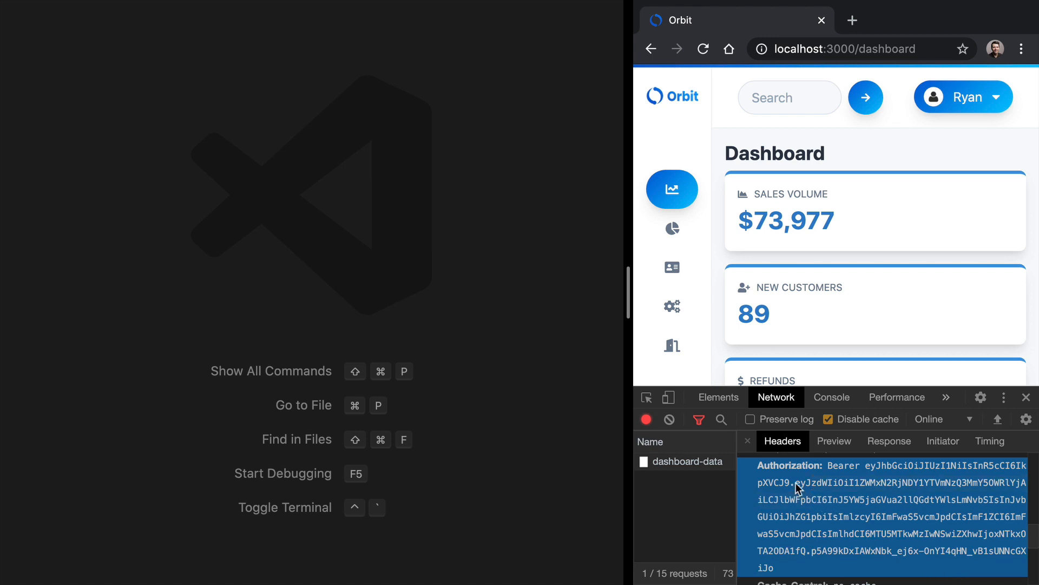
left_click_drag(796, 482, 895, 544)
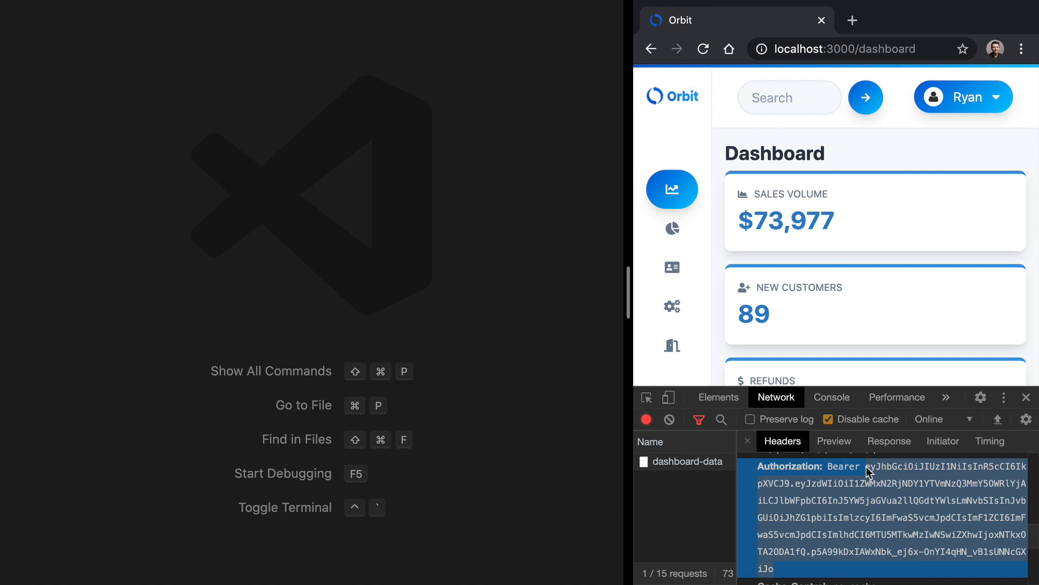
scroll(867, 488, "up", 2)
scroll(867, 539, "down", 3)
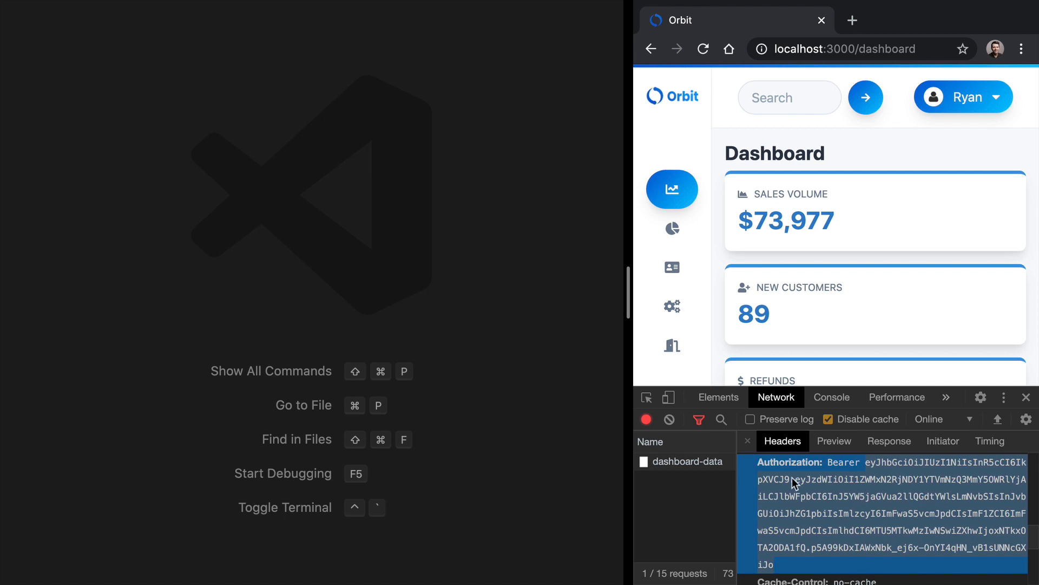
left_click(748, 441)
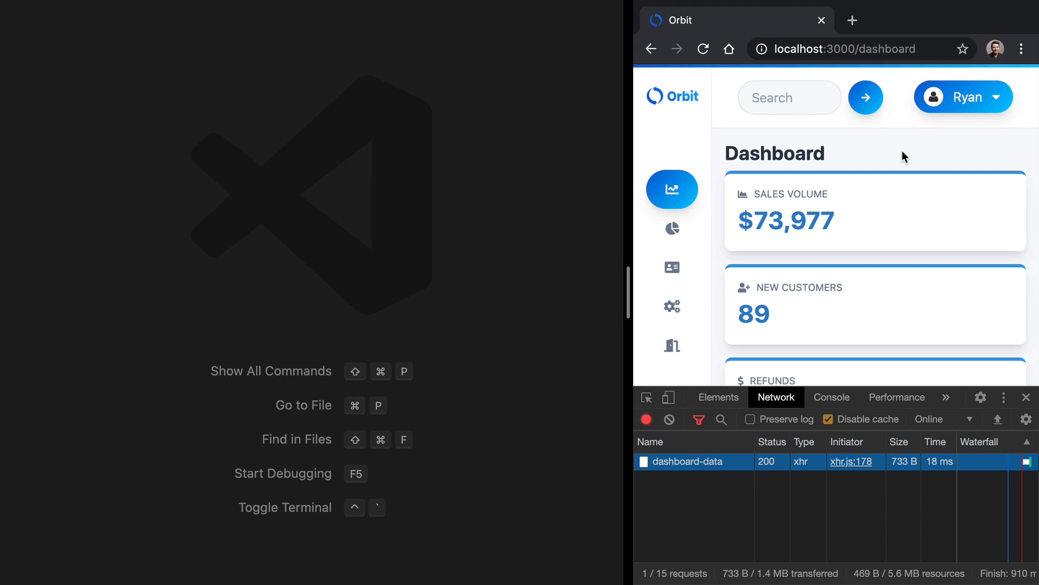
Run npm i express-session in a fresh bash terminal of the orbit project.
left_click(516, 268)
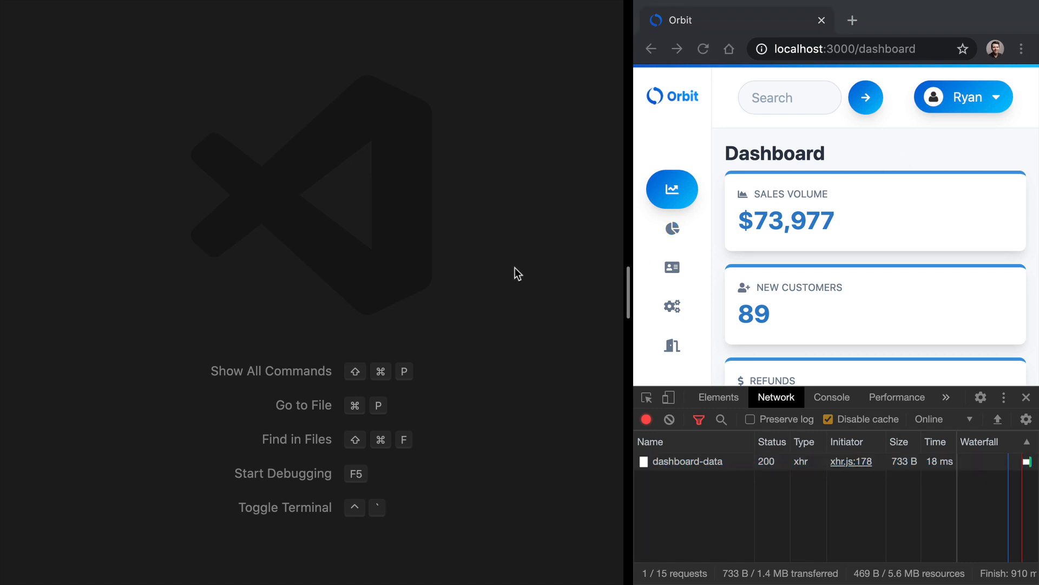
key("ctrl+grave")
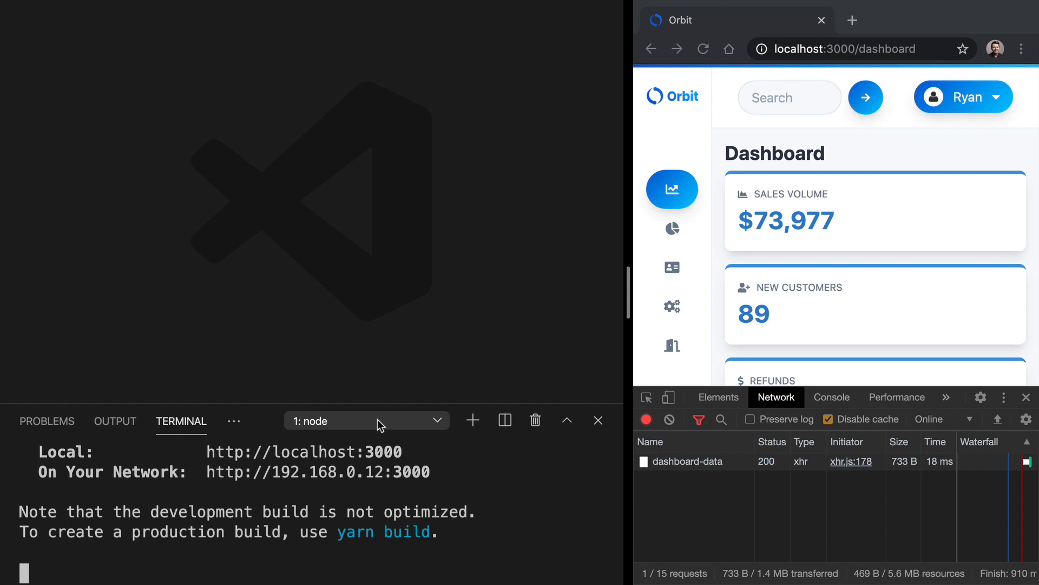
left_click(378, 420)
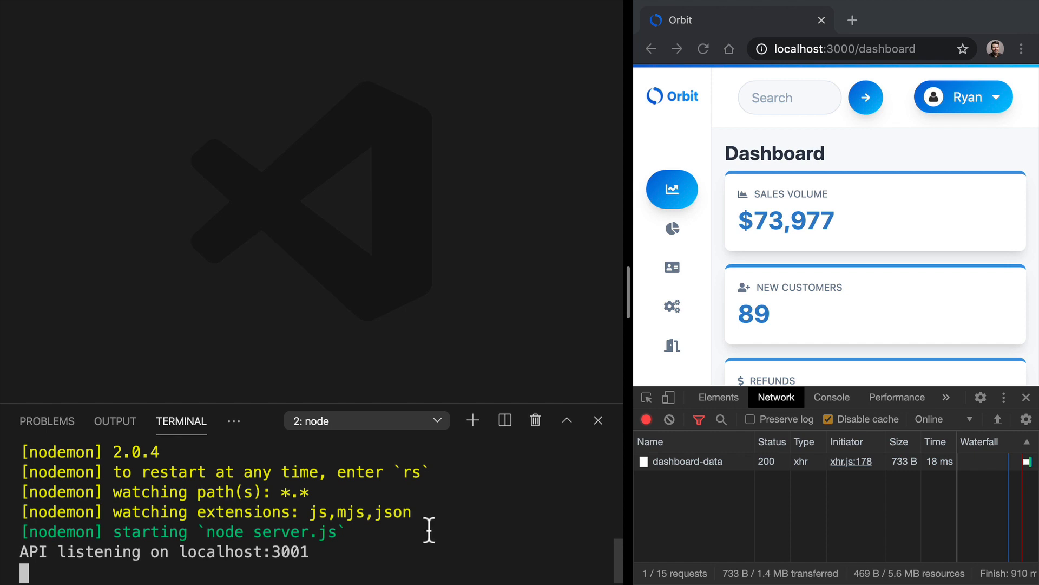
left_click(472, 420)
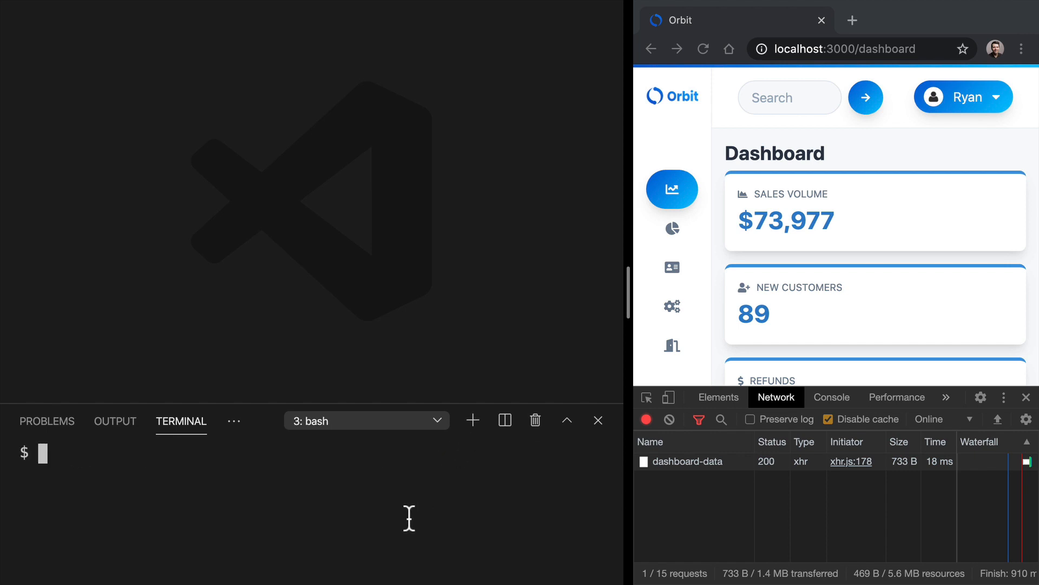
type("cd orbit-")
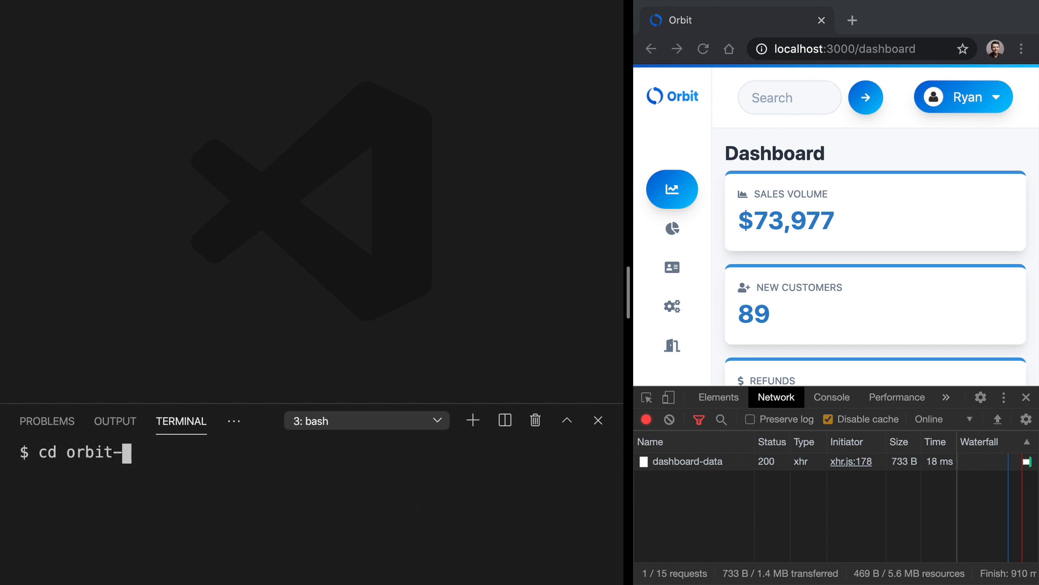
type("a")
key("ctrl+u")
type("npm i")
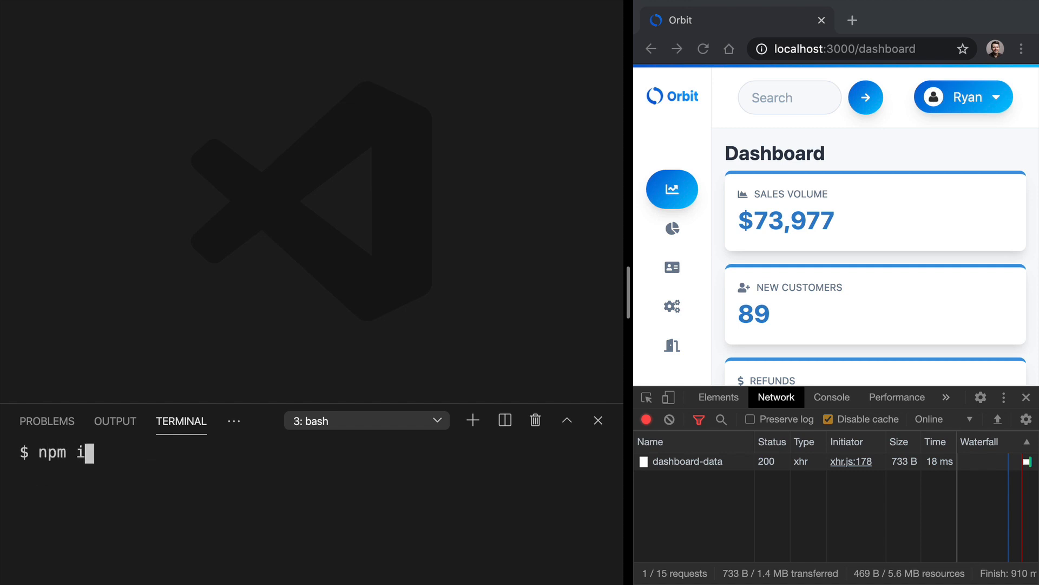
type(" express-s")
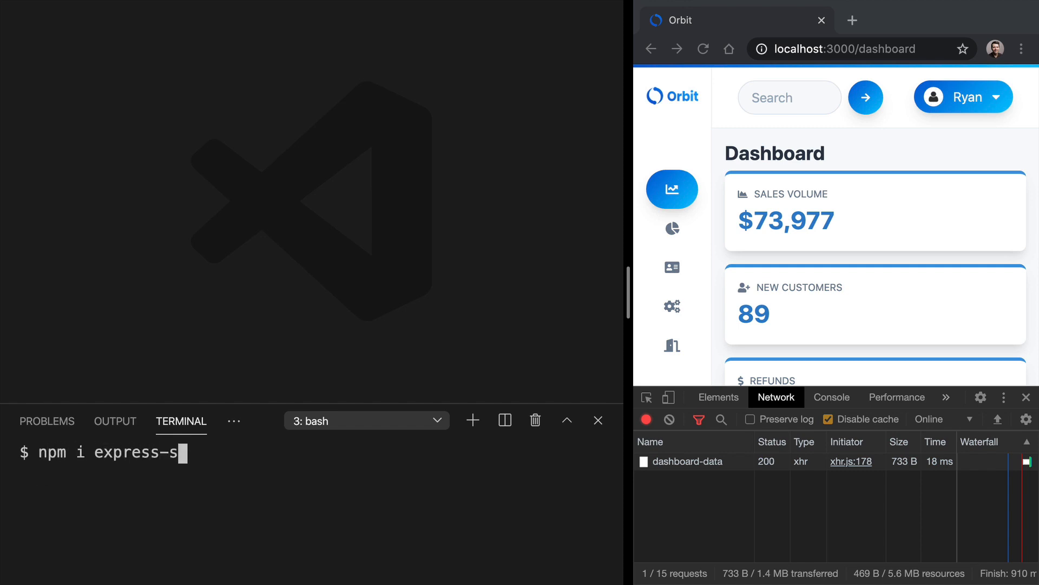
type("ession")
key("Return")
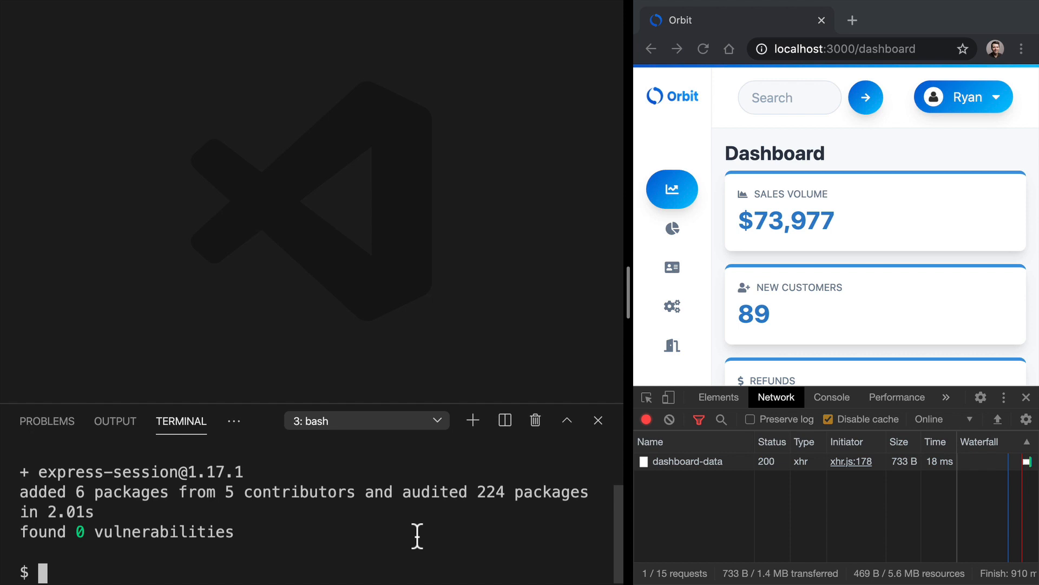
Close the terminal panel and open orbit-api's server.js from the Explorer.
left_click(535, 420)
left_click(599, 421)
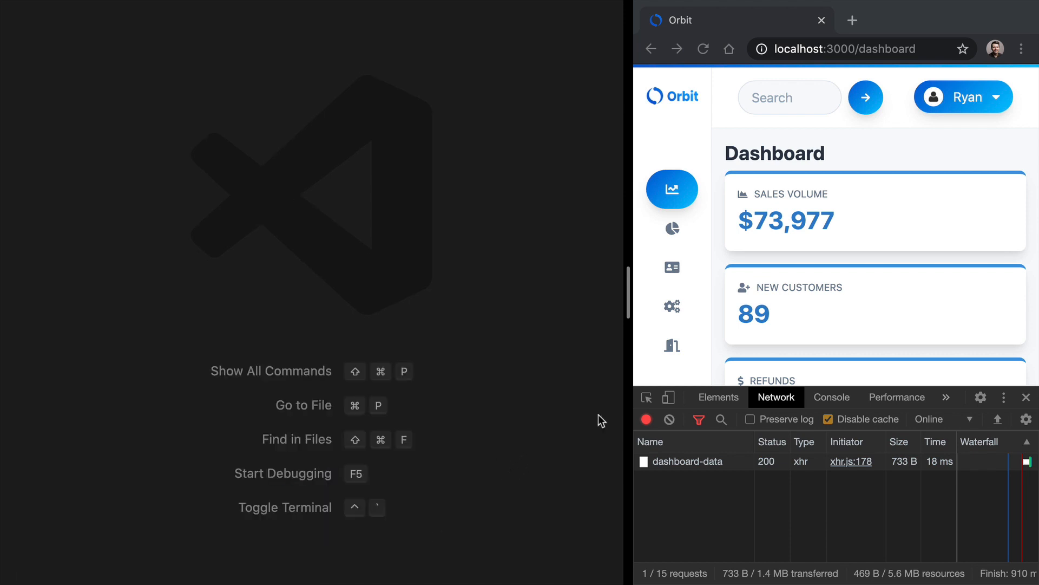
key("ctrl+b")
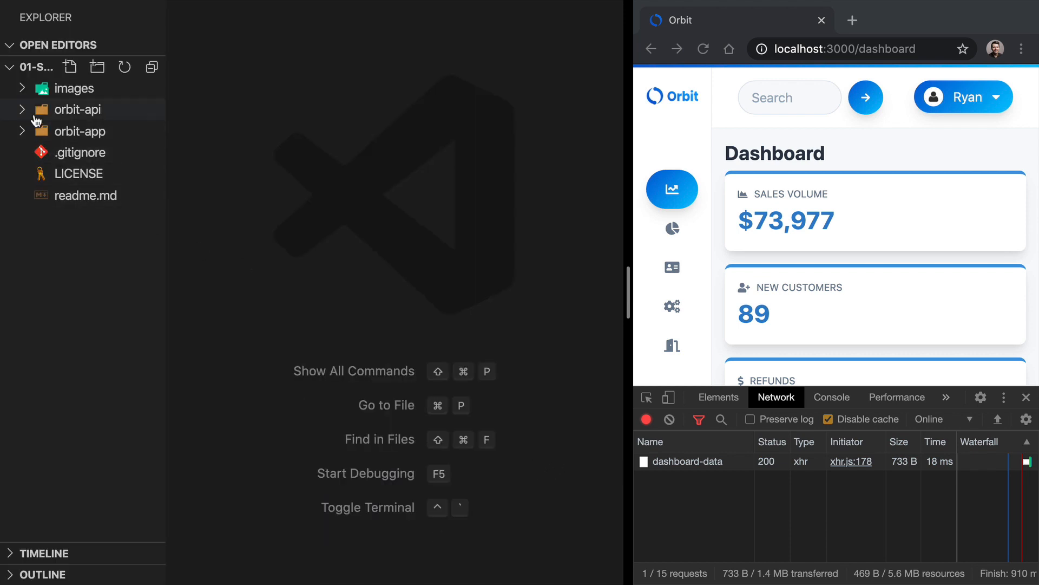
left_click(22, 111)
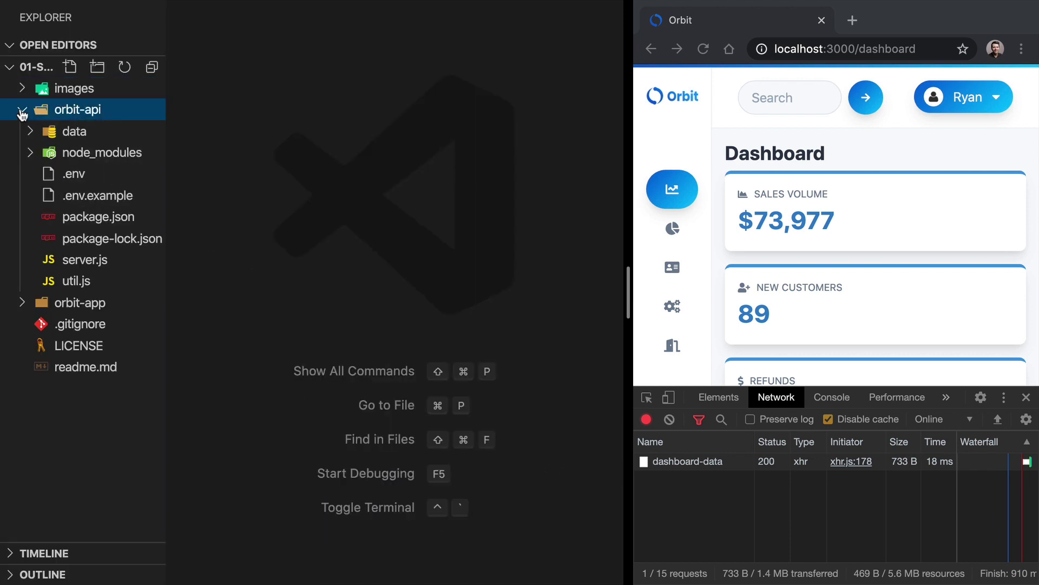
left_click(76, 258)
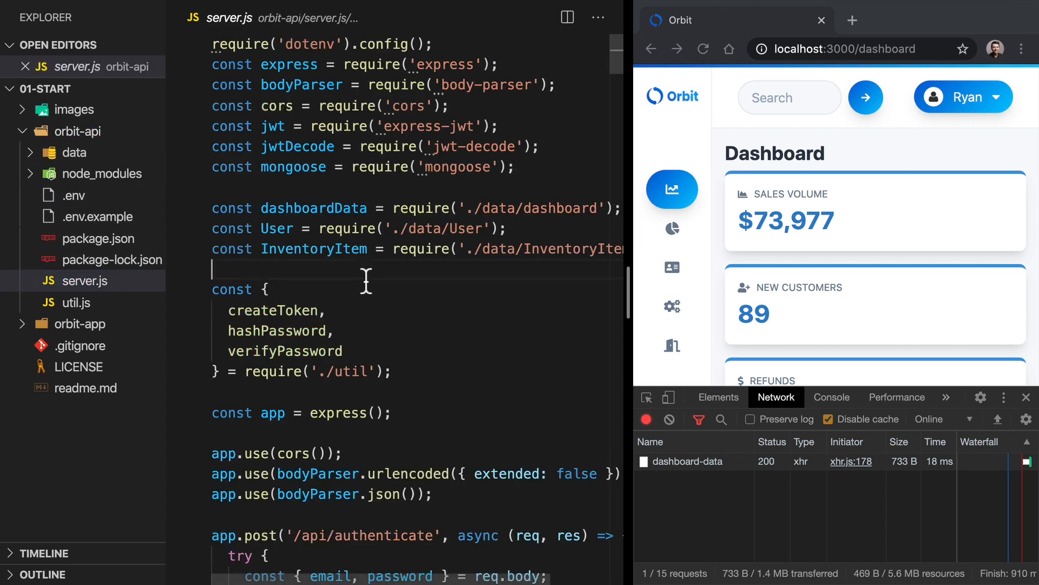
Add const session = require('express-session'); below the mongoose import.
left_click(550, 166)
key("Return")
key("Return")
key("ctrl+b")
type("const ")
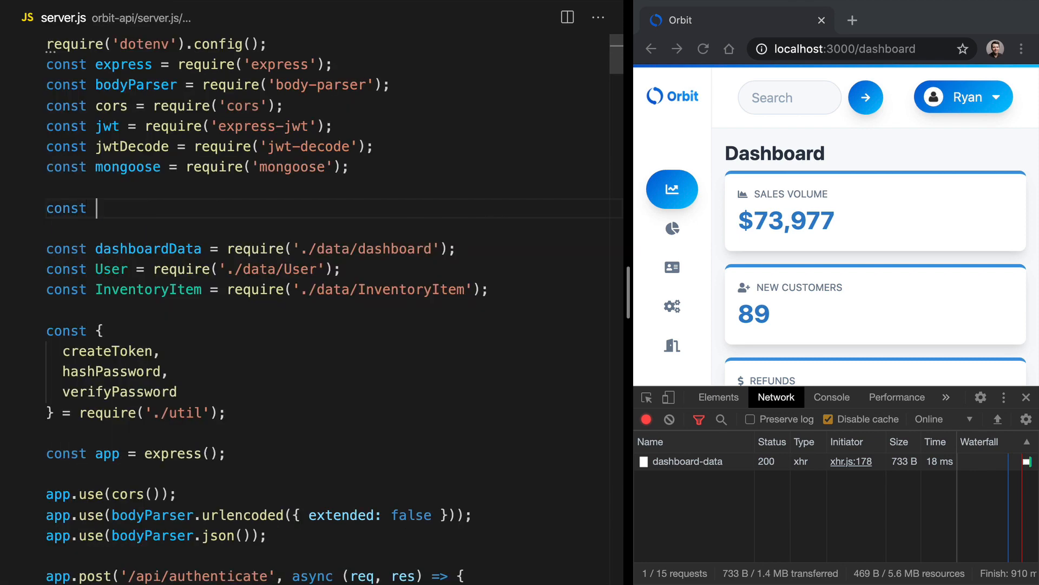
type("session = req")
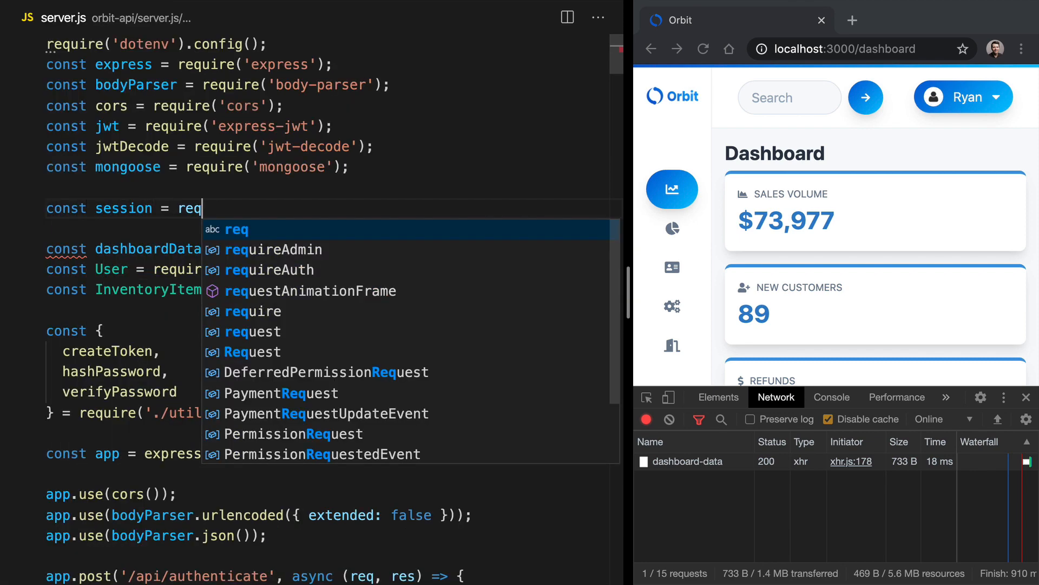
type("uire('express")
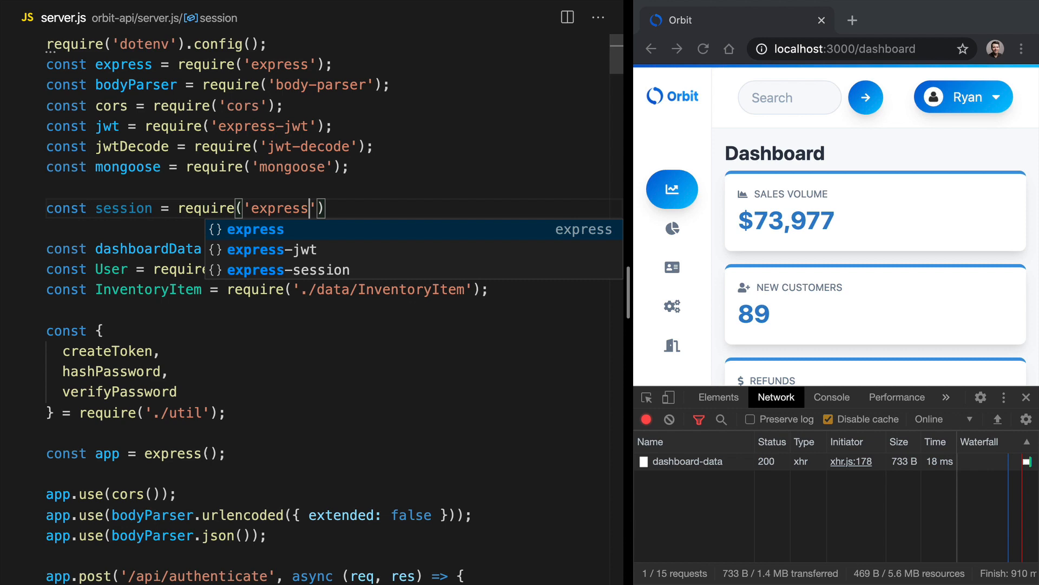
type("-s")
key("Tab")
key("End")
type(";")
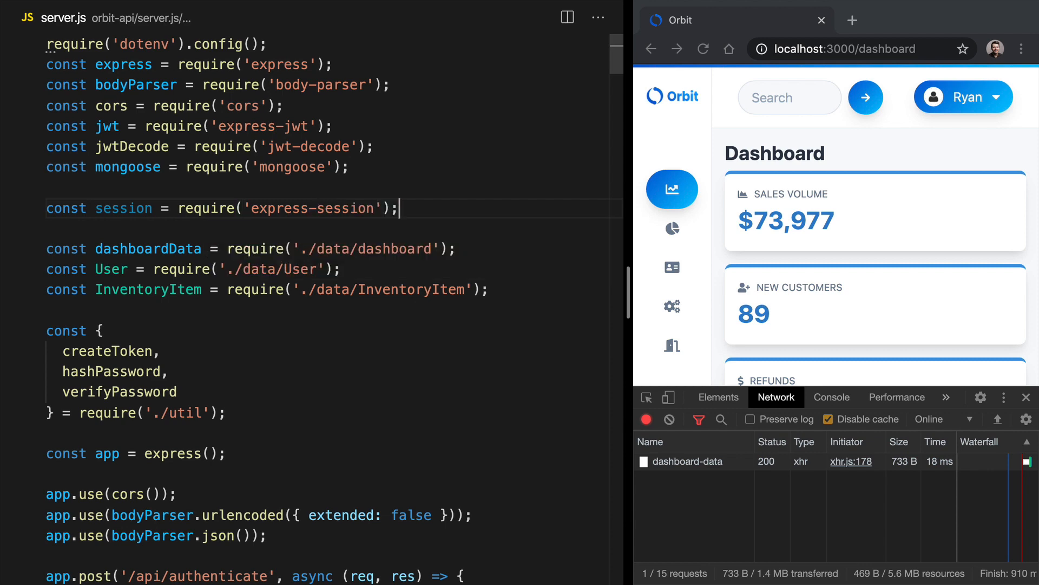
scroll(325, 325, "down", 5)
scroll(325, 325, "down", 3)
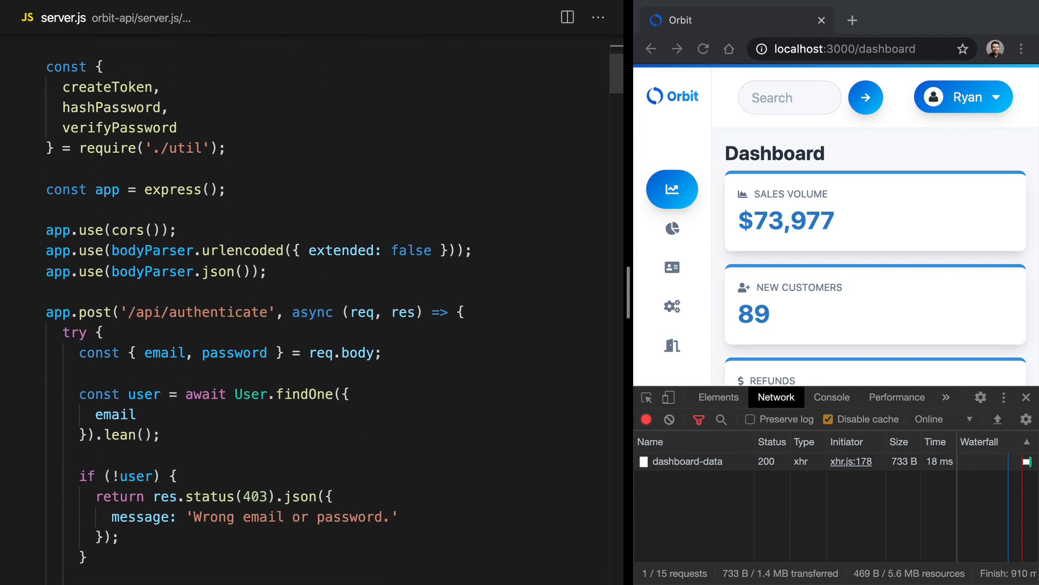
scroll(326, 325, "down", 3)
scroll(450, 169, "down", 3)
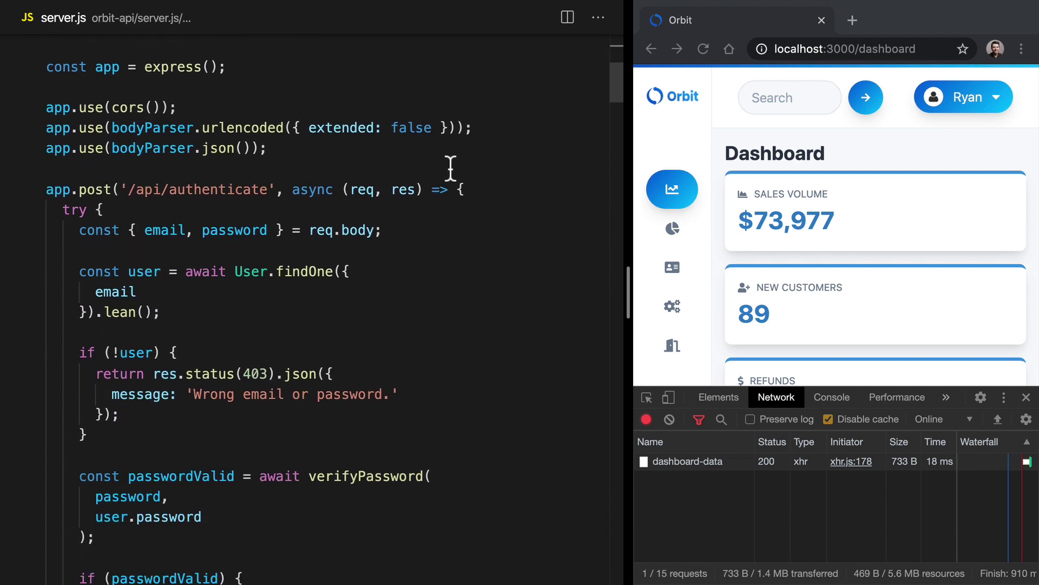
Register app.use(session({ secret: process.env.JWT_SECRET })) after the bodyParser lines.
left_click(319, 149)
key("Return")
key("Return")
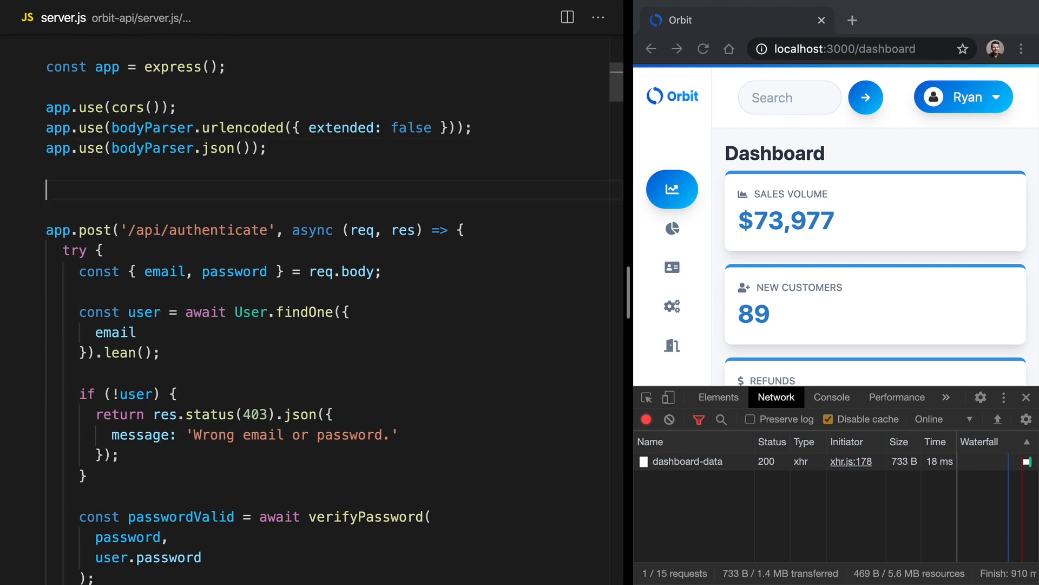
type("app.use(")
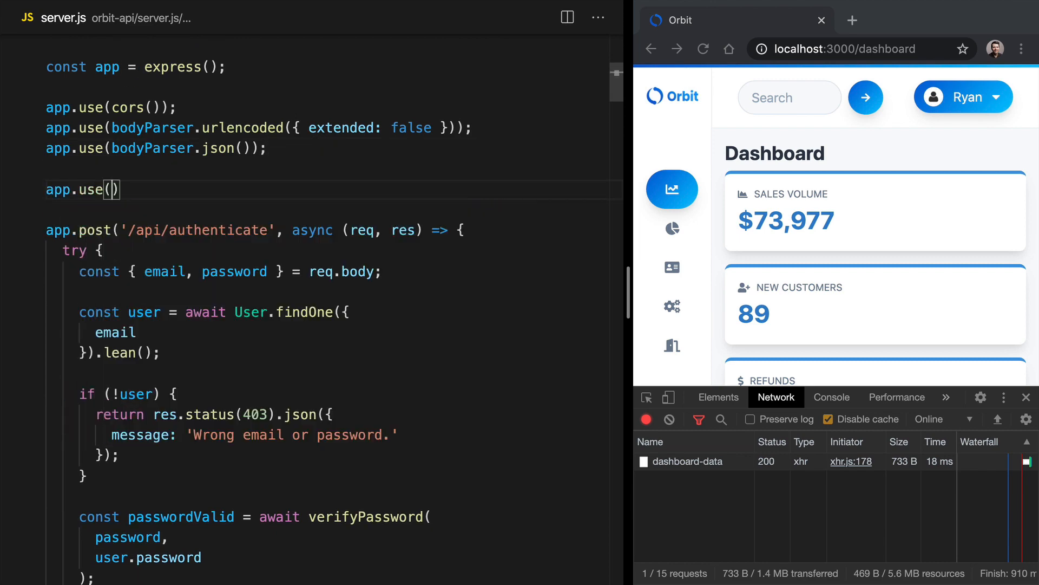
type("session")
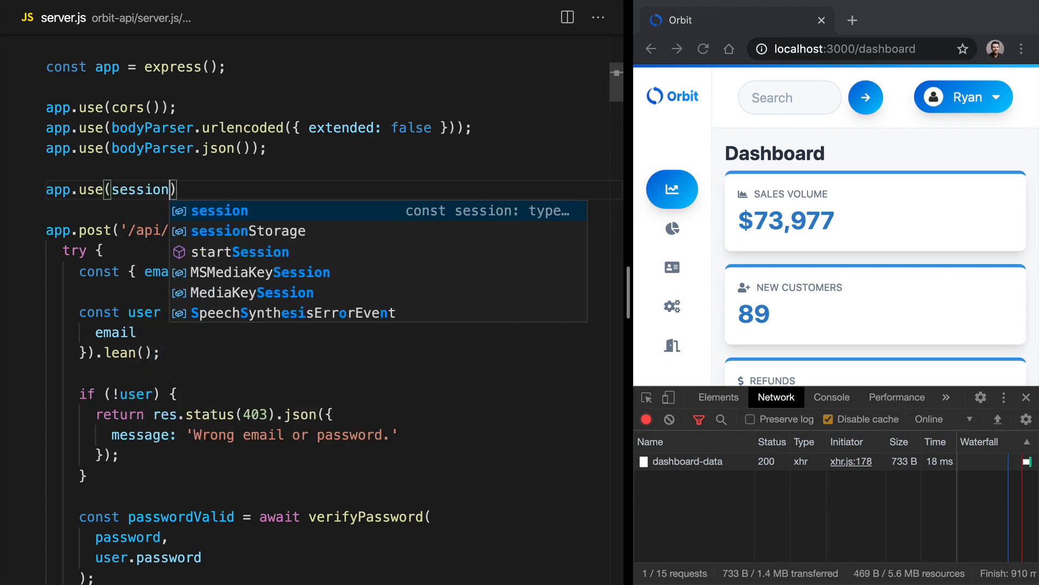
type("({")
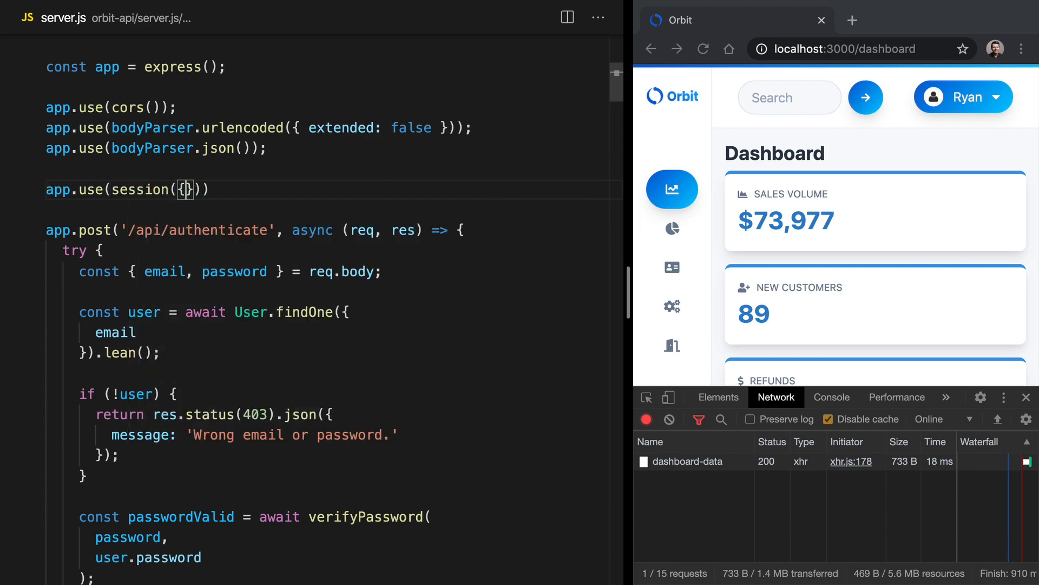
key("Return")
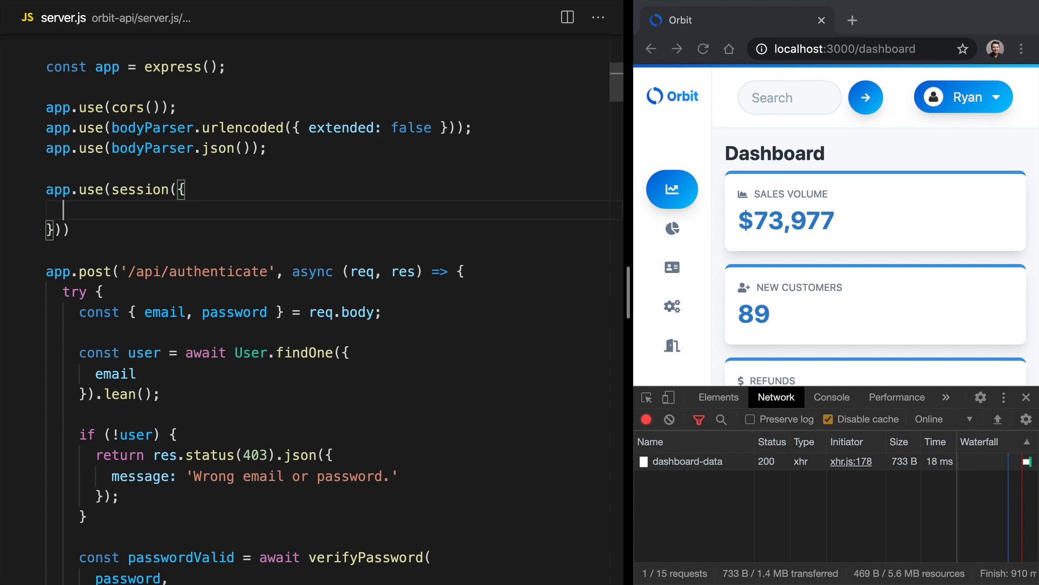
type("secr")
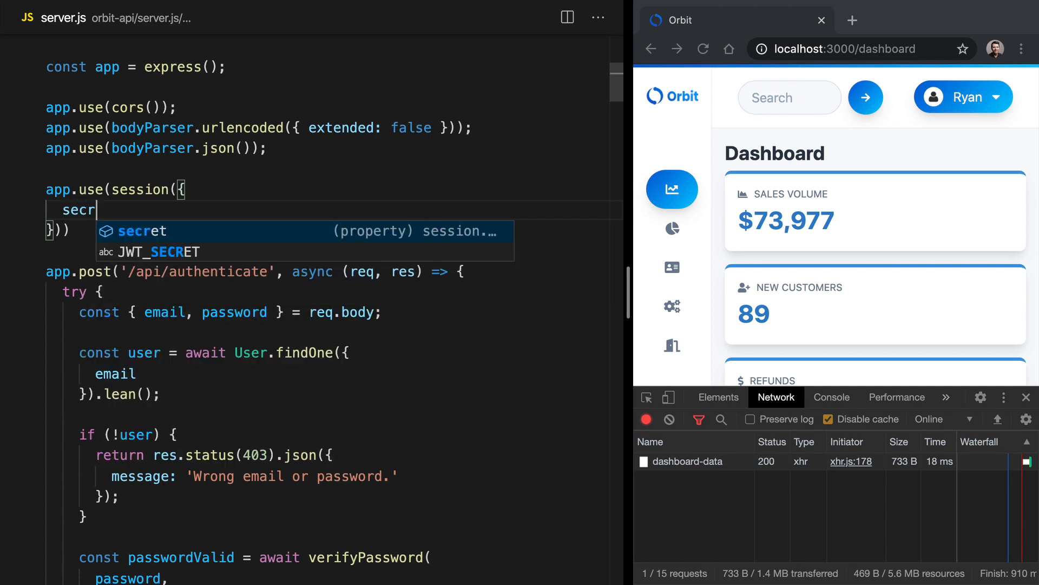
type("et")
key("Escape")
type(":")
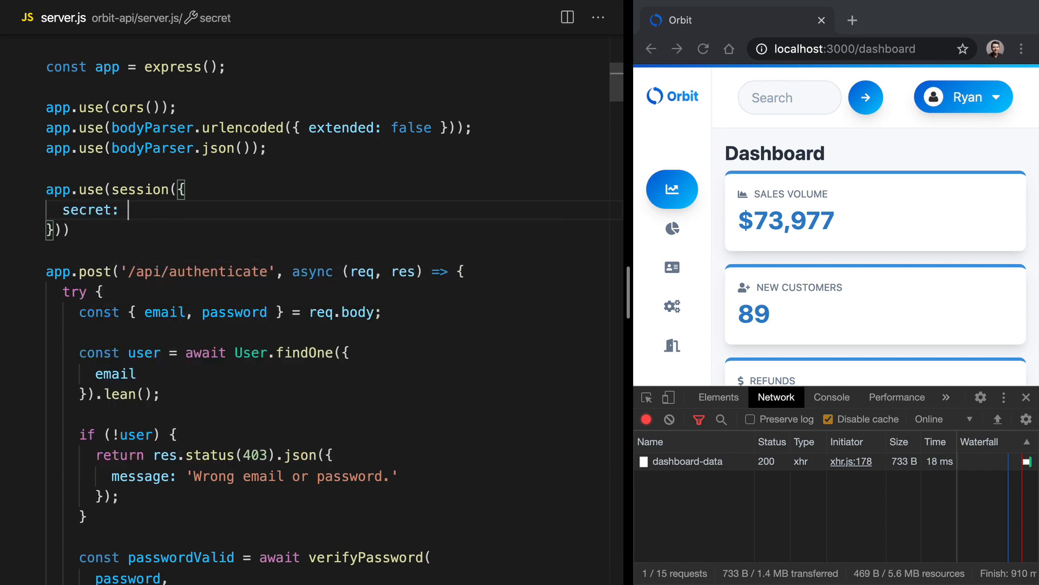
type(" process.env")
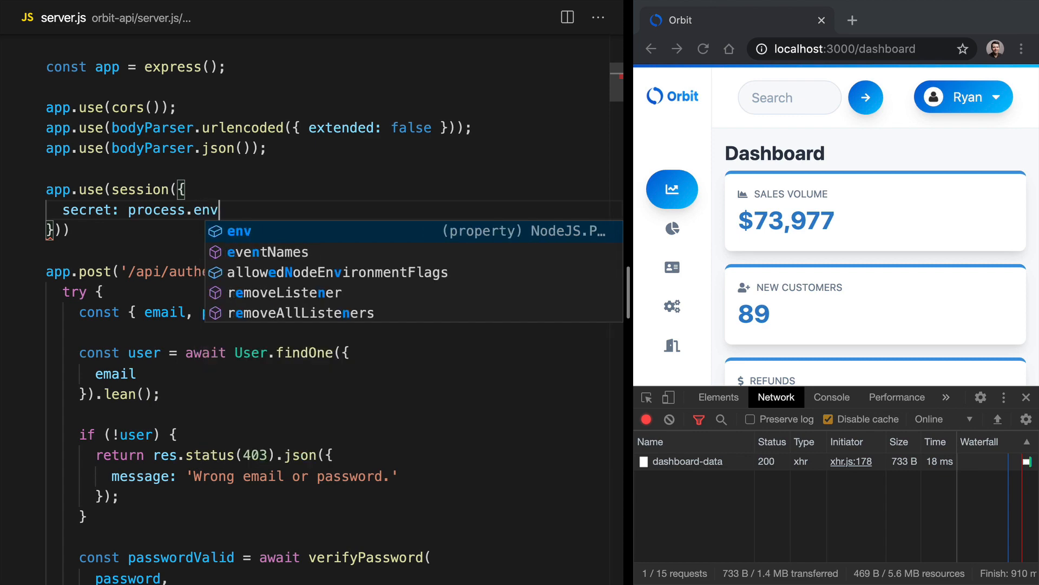
type(".JWT_SECRET")
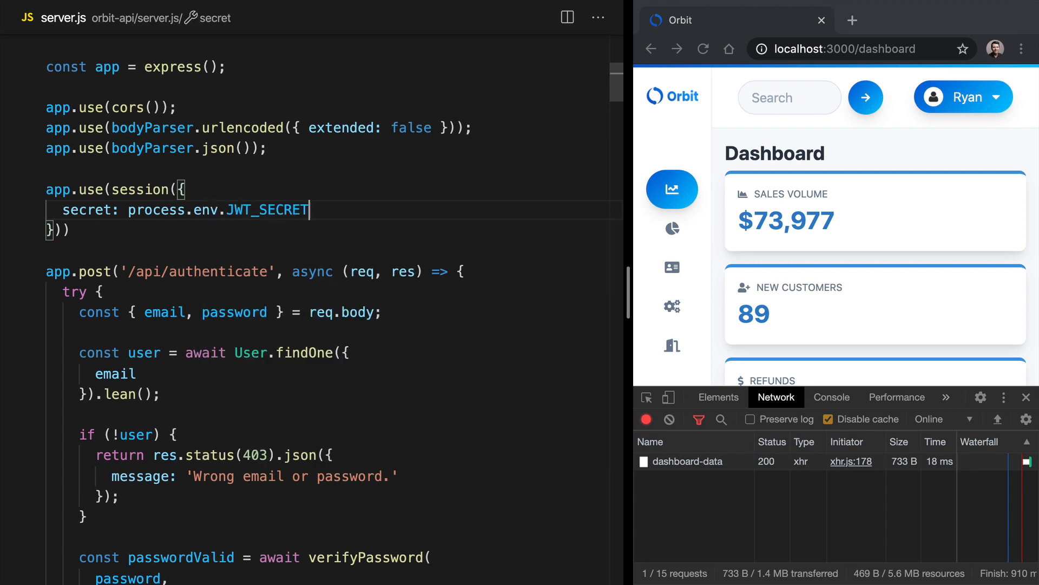
key("ctrl+b")
left_click(73, 195)
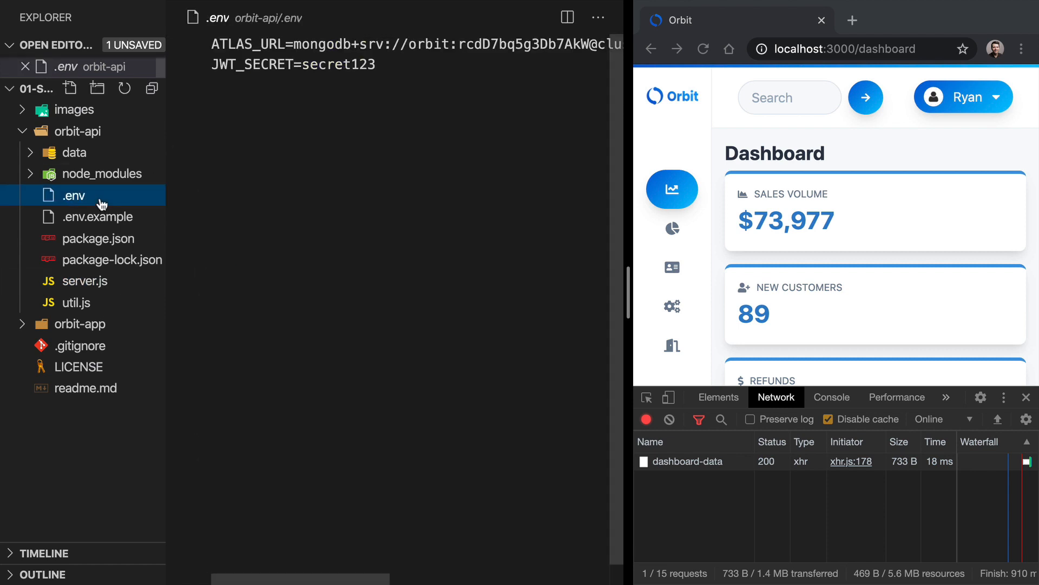
left_click(245, 72)
double_click(376, 65)
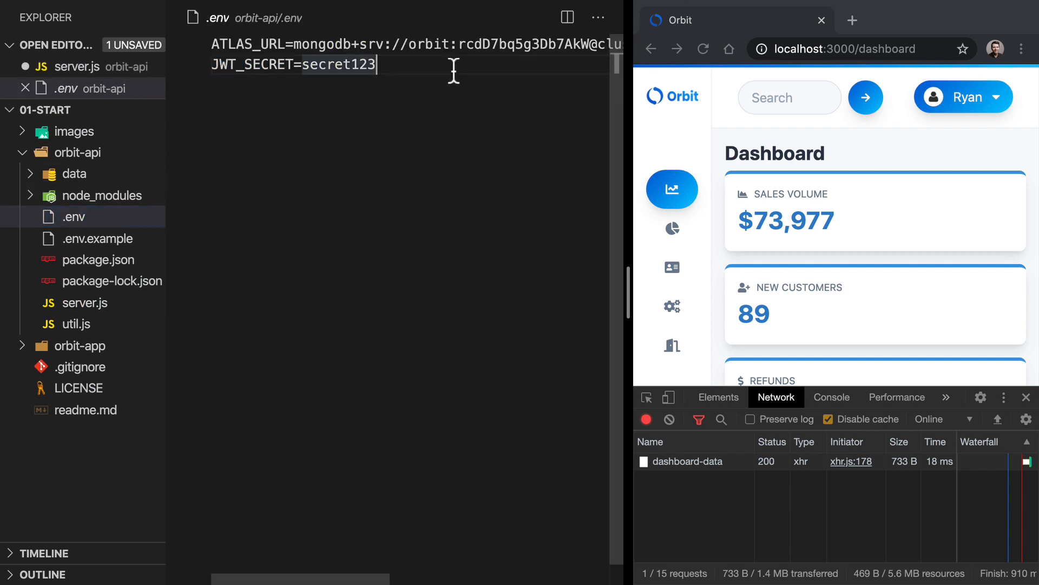
key("shift+Left")
key("shift+Left")
key("shift+Left")
key("shift+Left")
key("shift+Left")
key("shift+Left")
key("shift+Left")
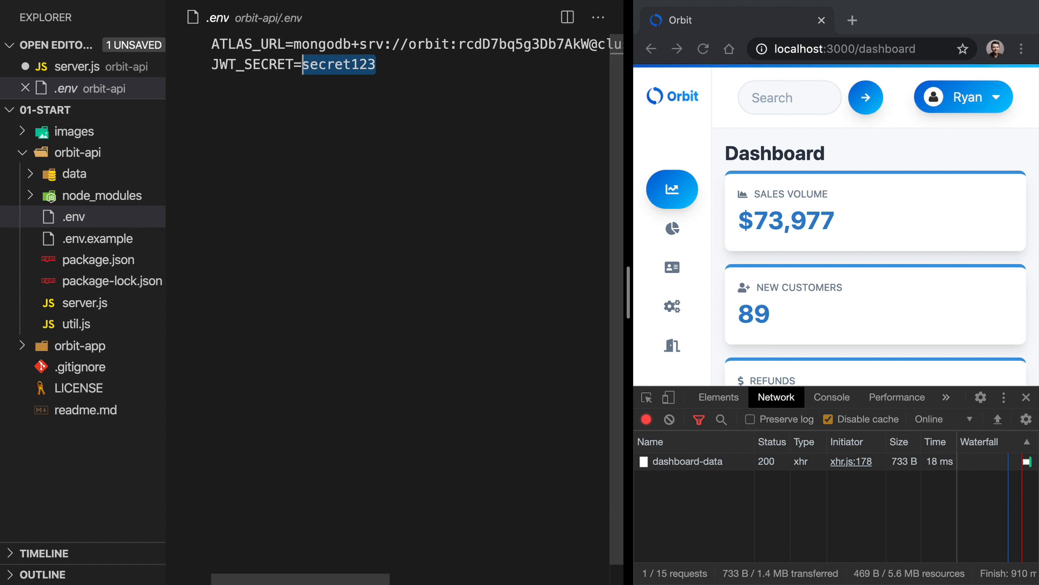
key("shift+Home")
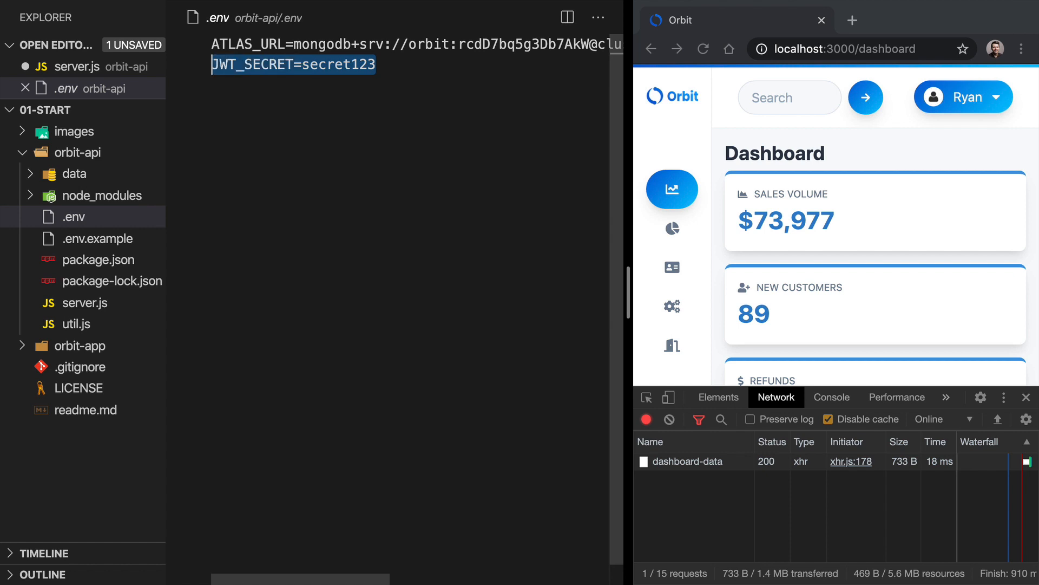
key("ctrl+c")
key("Right")
key("Return")
key("ctrl+v")
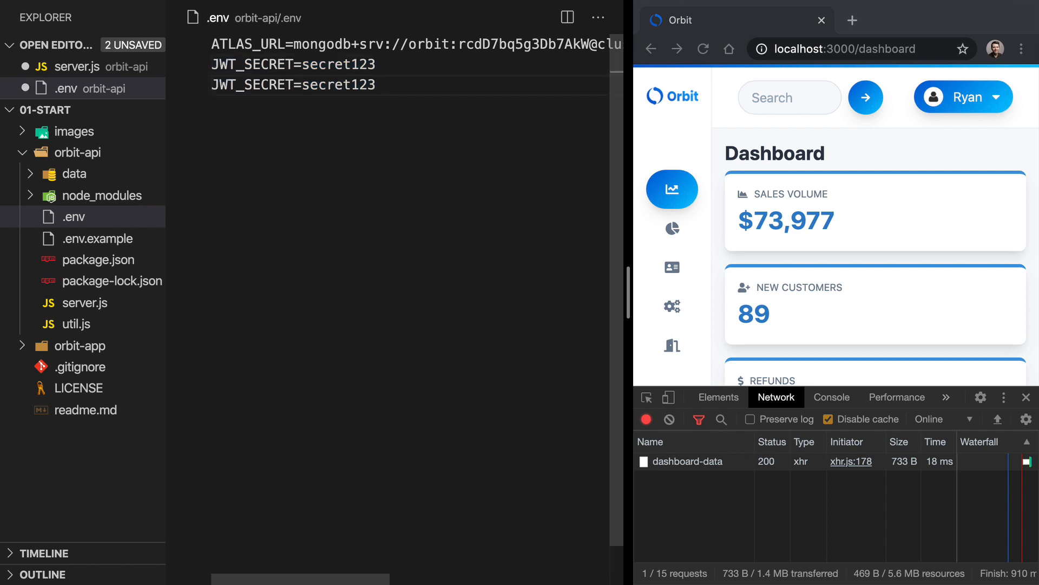
key("Home")
key("shift+Right")
key("shift+Right")
type("SESSION")
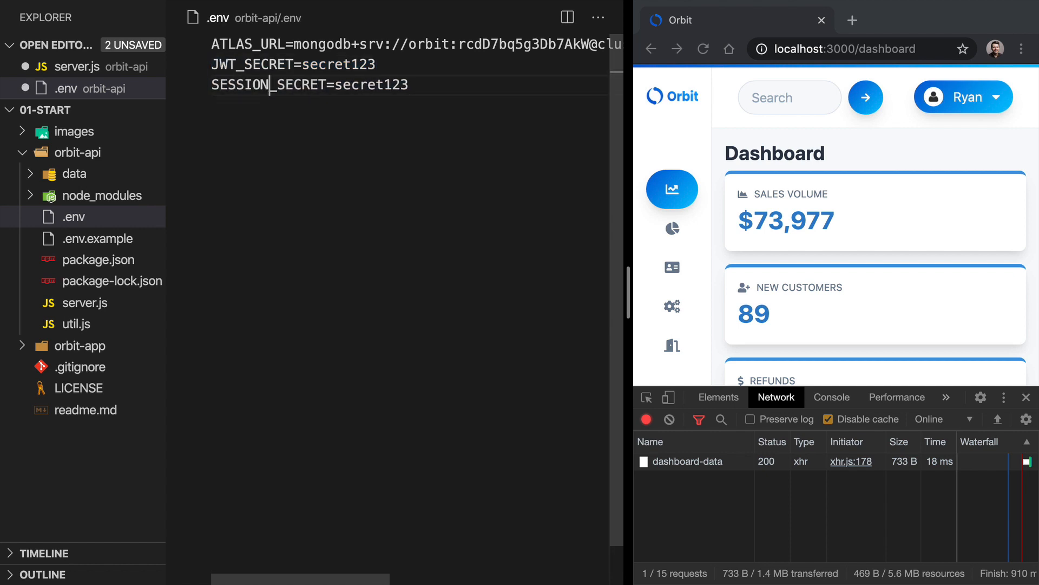
key("ctrl+s")
Change the session secret in server.js to process.env.SESSION_SECRET.
left_click(85, 302)
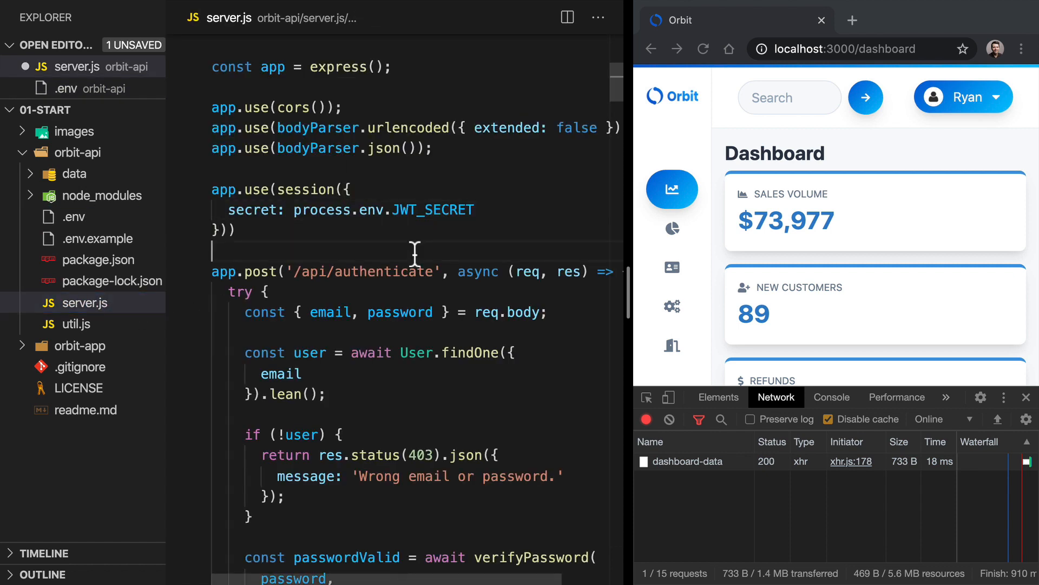
double_click(433, 210)
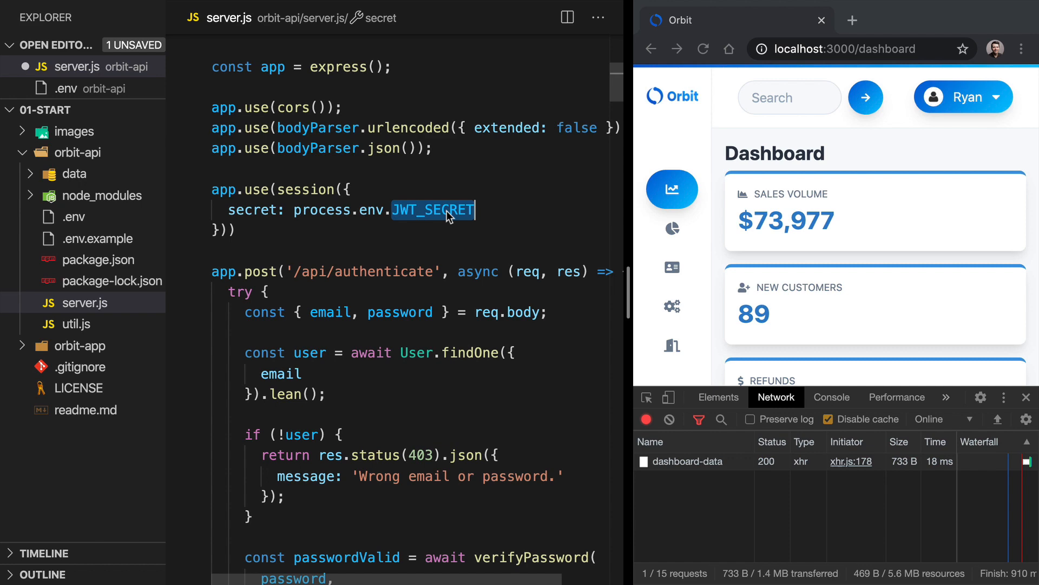
type("SESSION_")
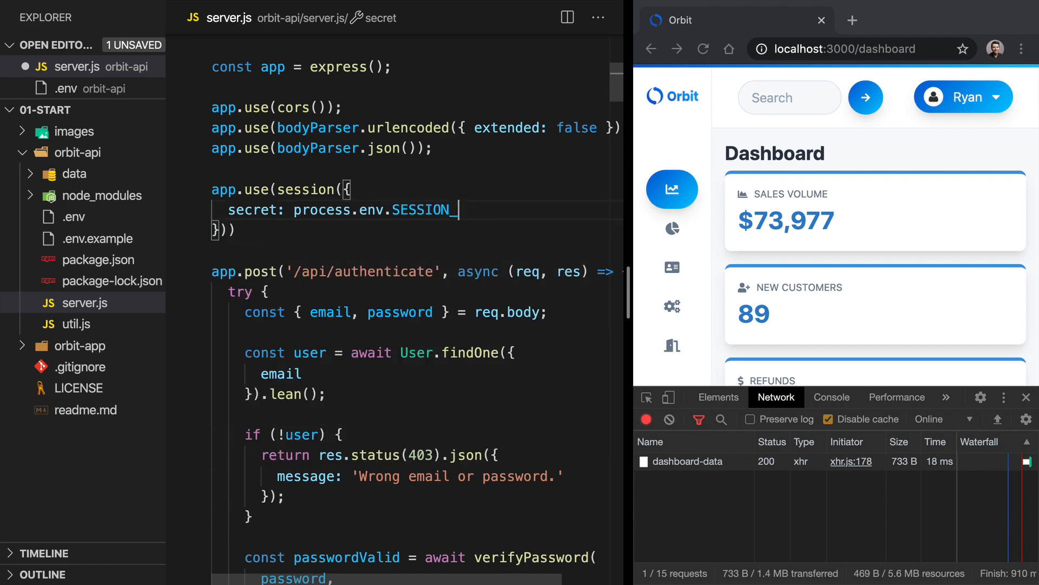
type("SECRET")
key("ctrl+b")
type(",")
Add saveUninitialized: true to the session options and save to reformat.
key("Return")
type("sav")
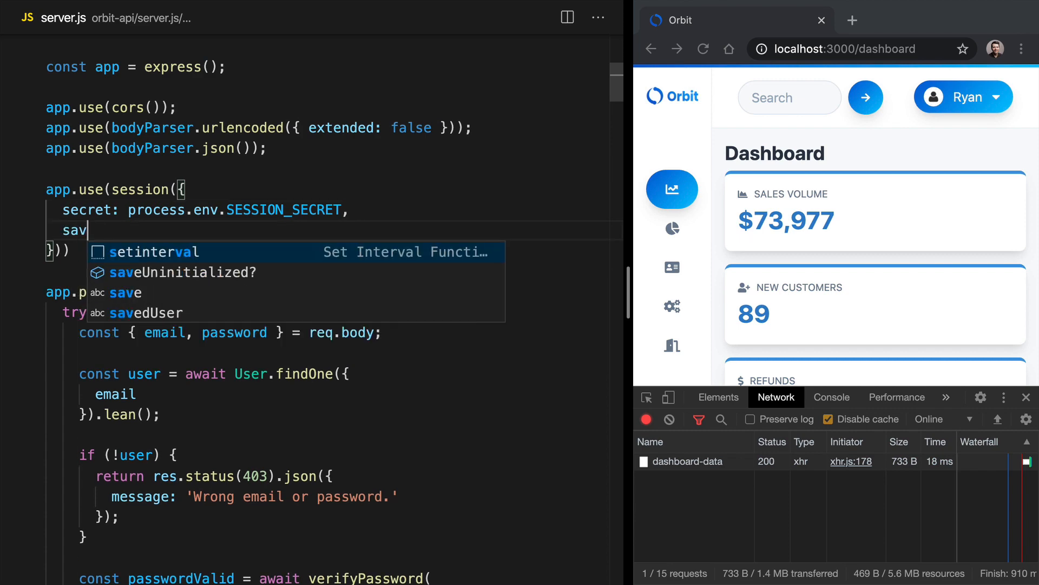
type("eUn")
key("Tab")
type(": ")
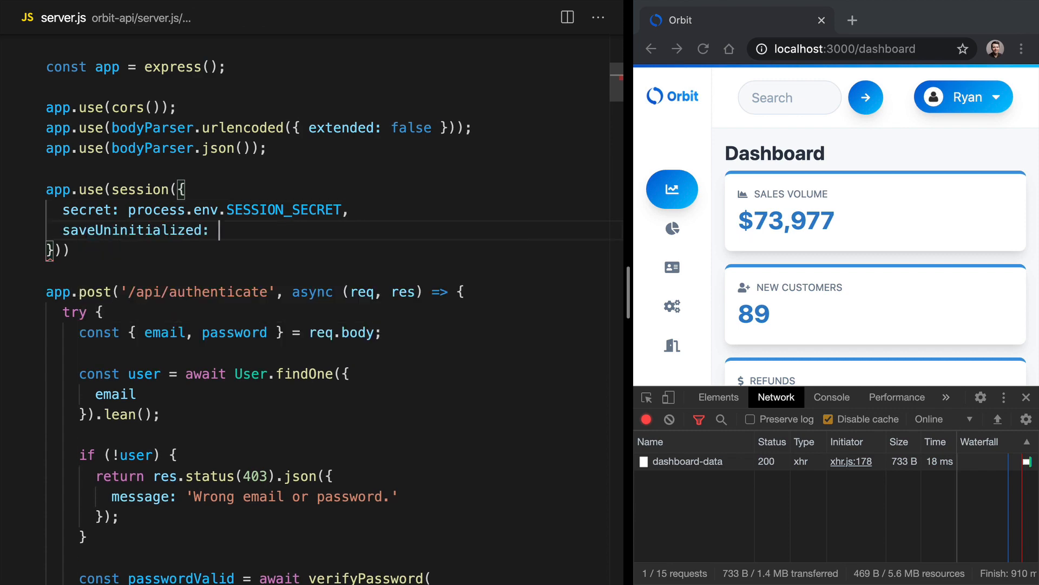
type("t")
type("rue")
key("Escape")
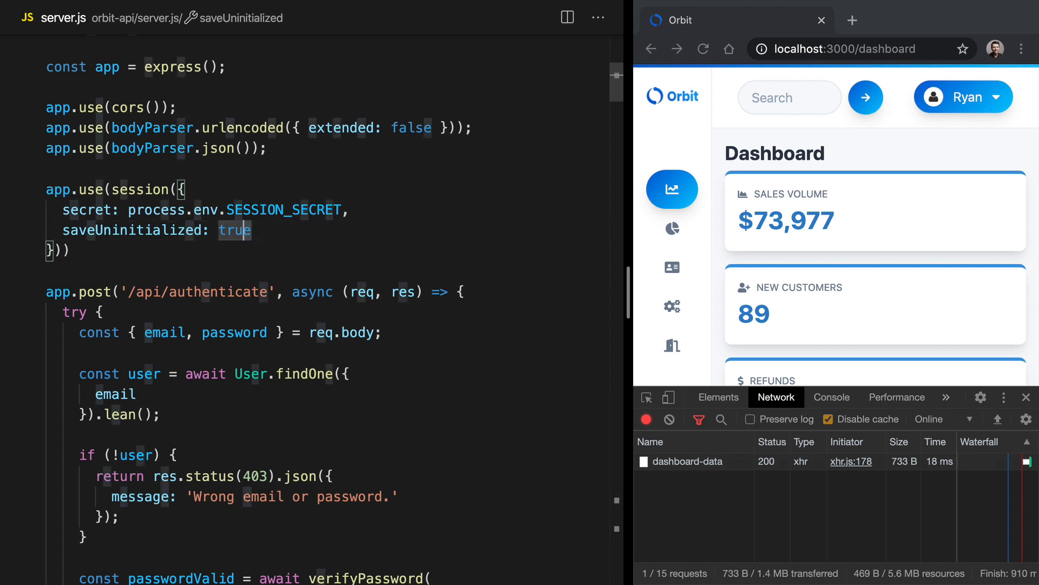
key("ctrl+shift+Left")
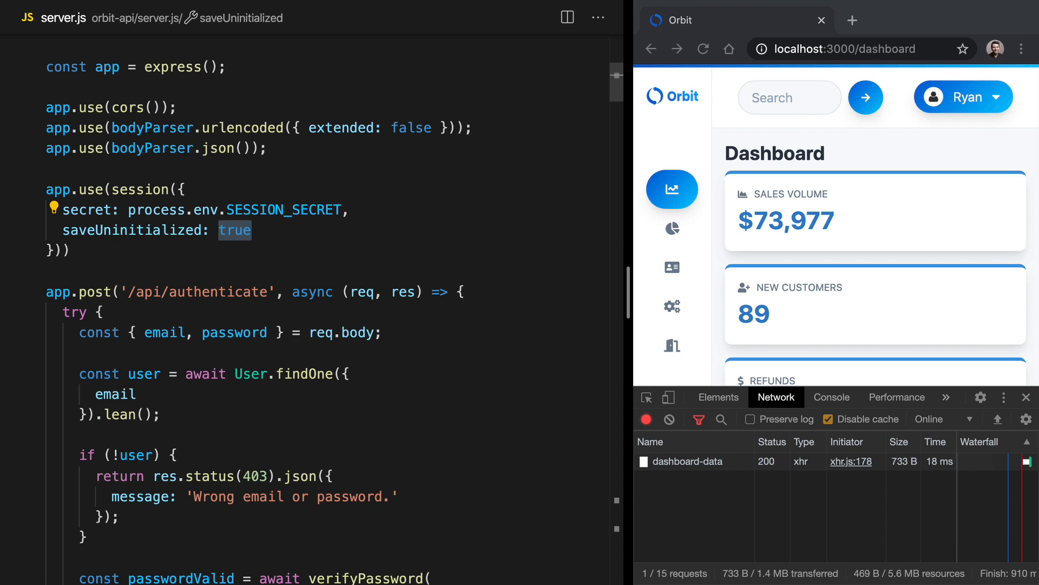
key("ctrl+s")
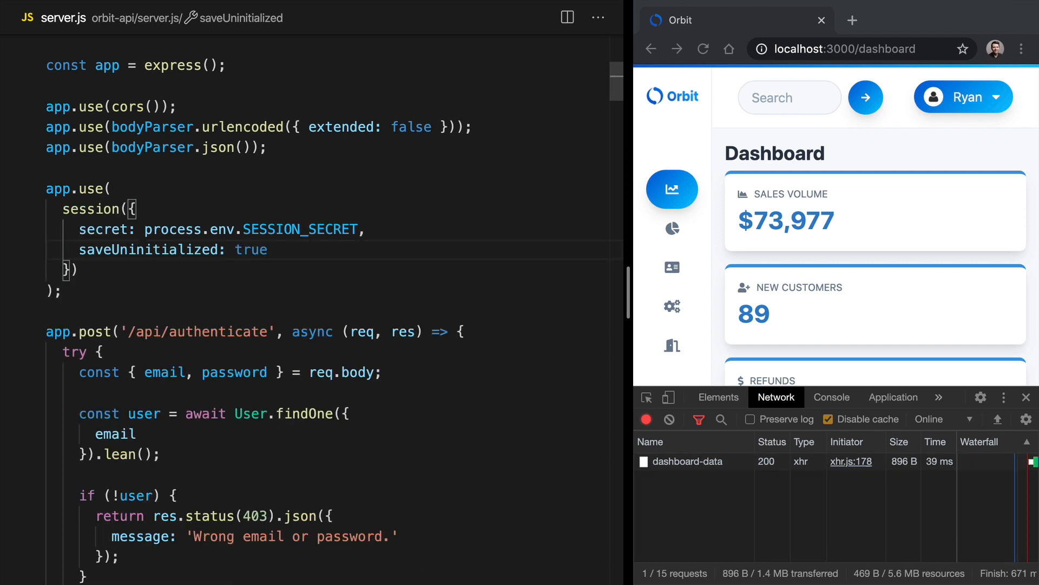
type(",")
Add resave: false to the session options after saveUninitialized.
key("Return")
type("res")
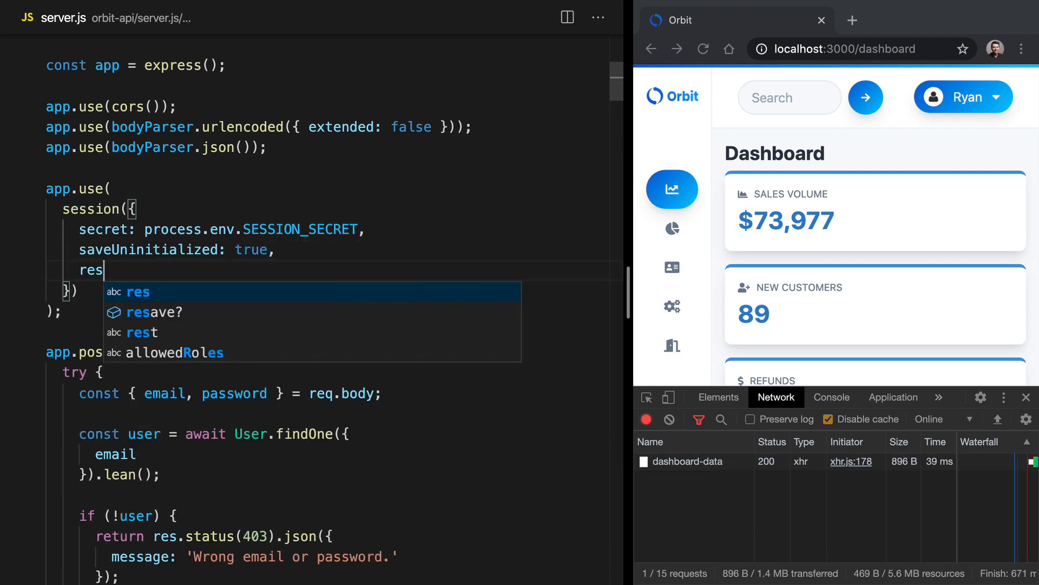
type("ave: ")
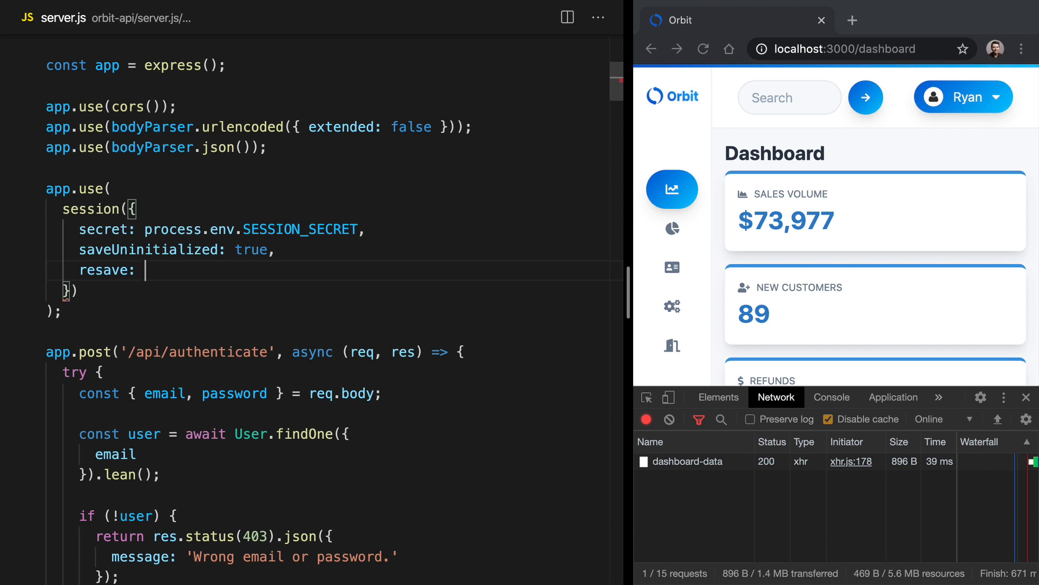
type("tr")
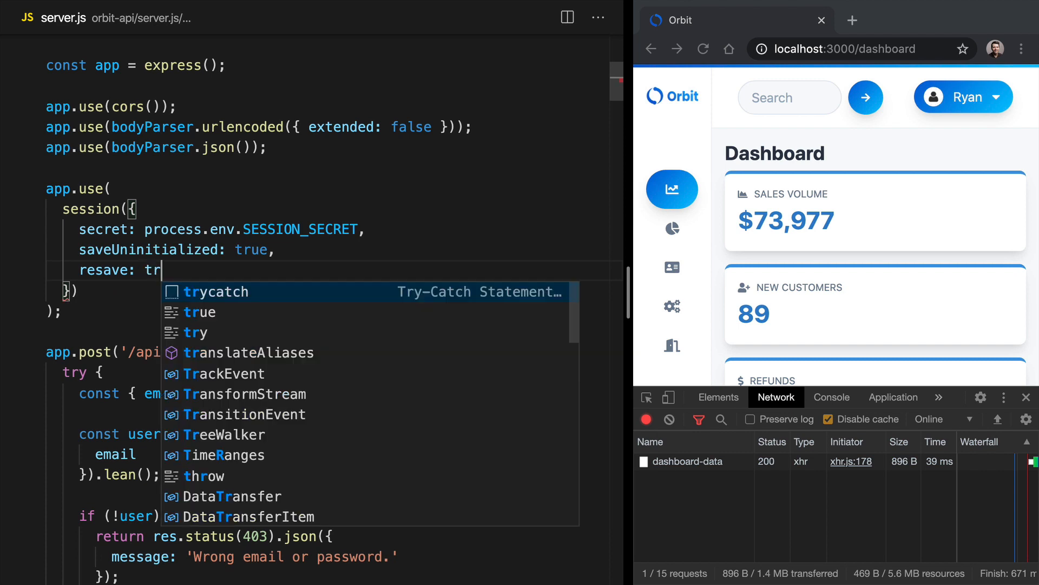
type("ue")
key("BackSpace")
key("BackSpace")
key("BackSpace")
key("BackSpace")
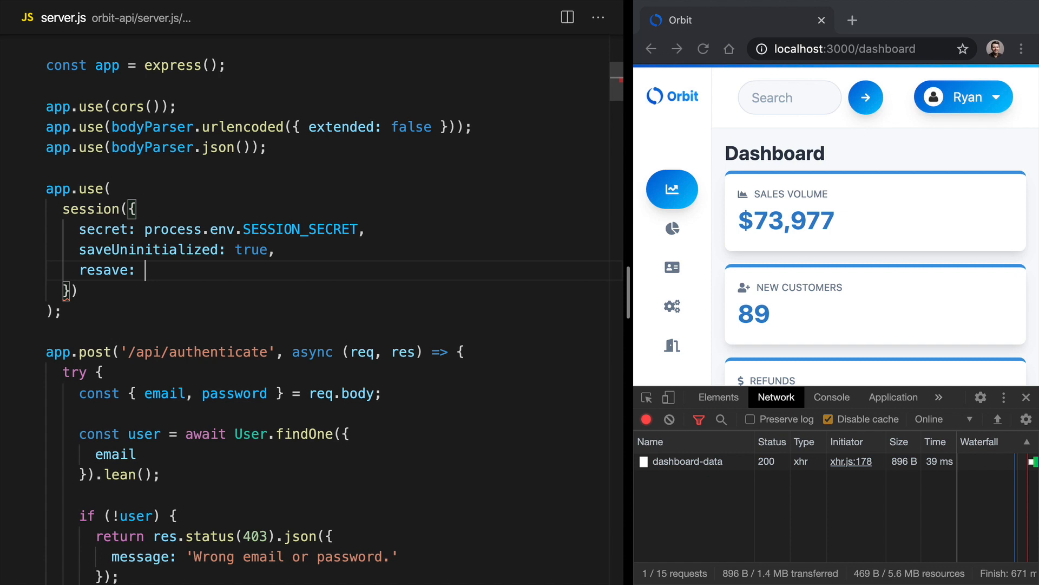
type("false,")
key("Return")
type("cook")
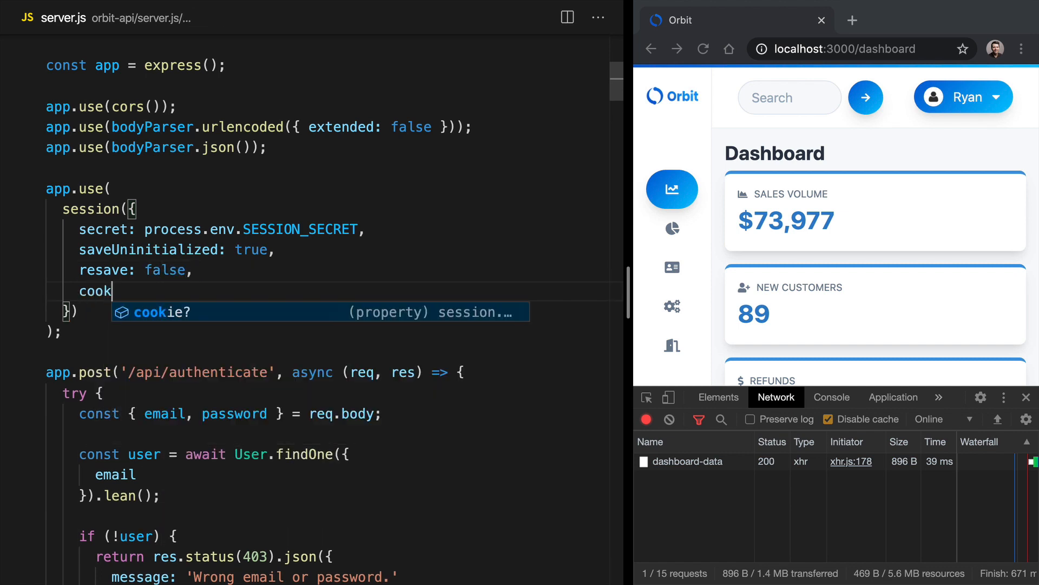
type("ie: {")
Give the session options a cookie object with httpOnly: true.
key("Return")
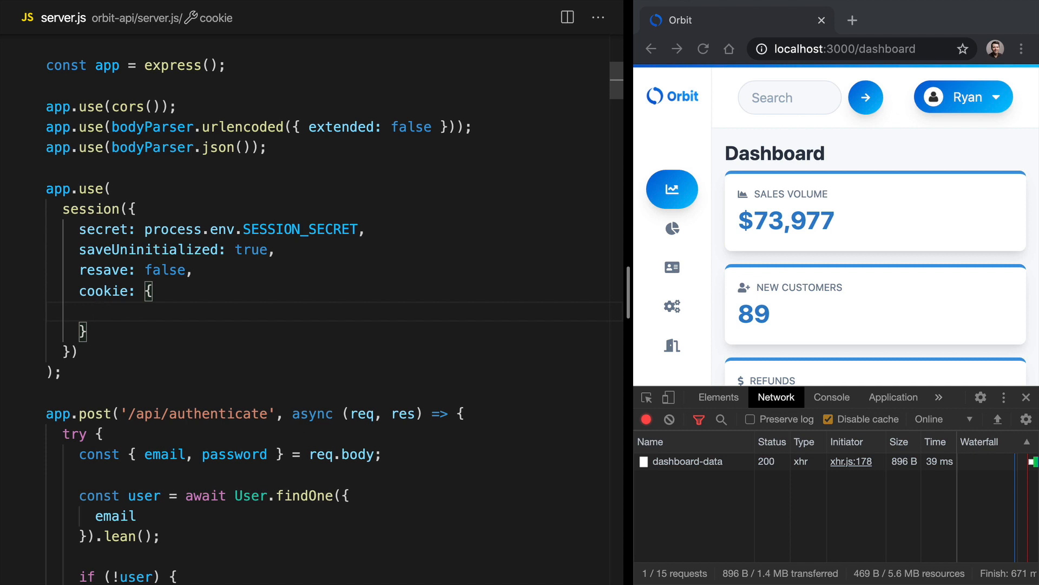
type("httpOnly: t")
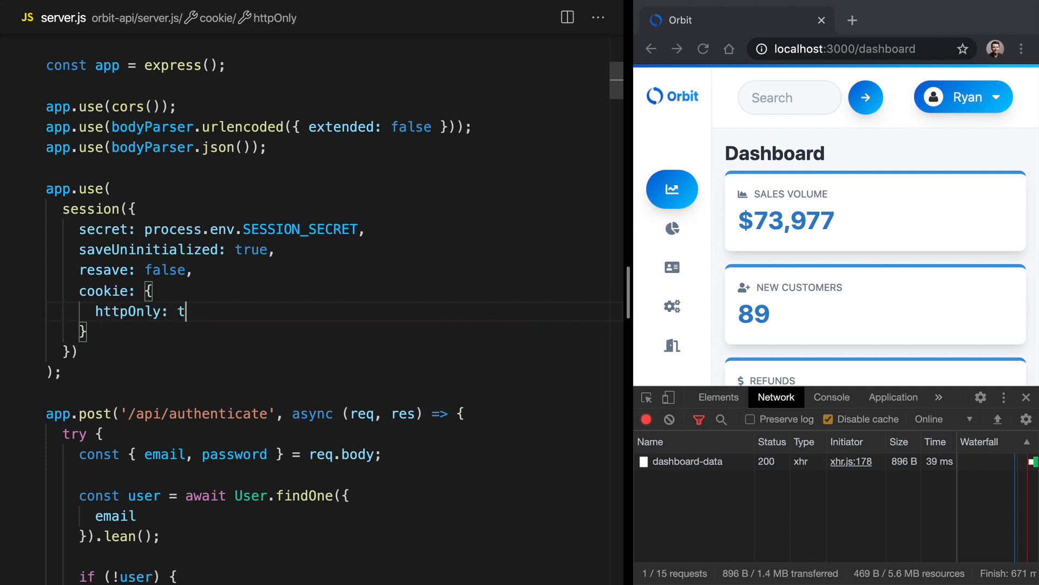
type("rue")
key("Escape")
type(",")
Add maxAge: 3600000 beneath httpOnly: true in the session cookie object, highlighting the digits.
key("Return")
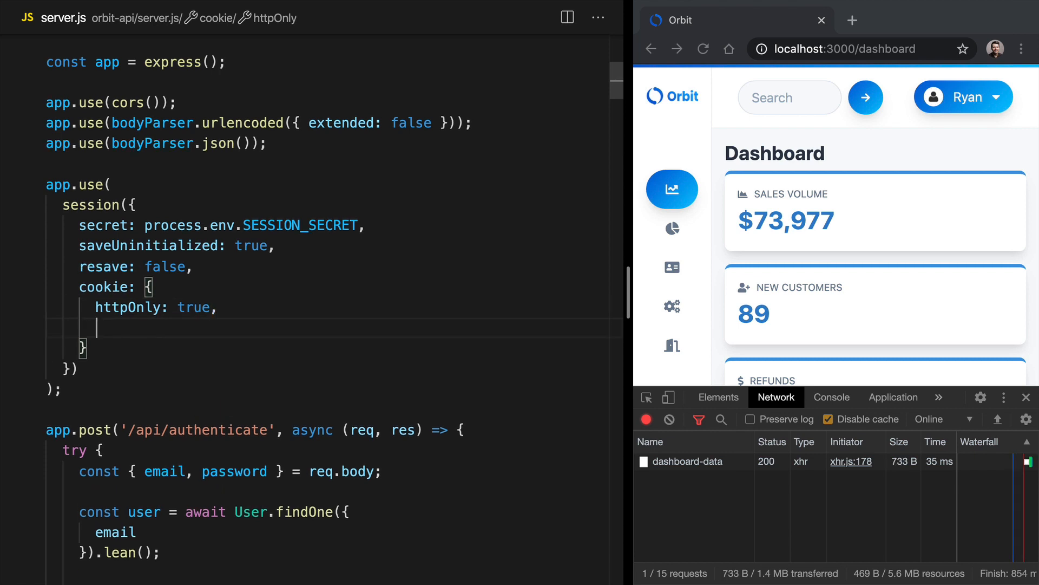
type("maxAge:")
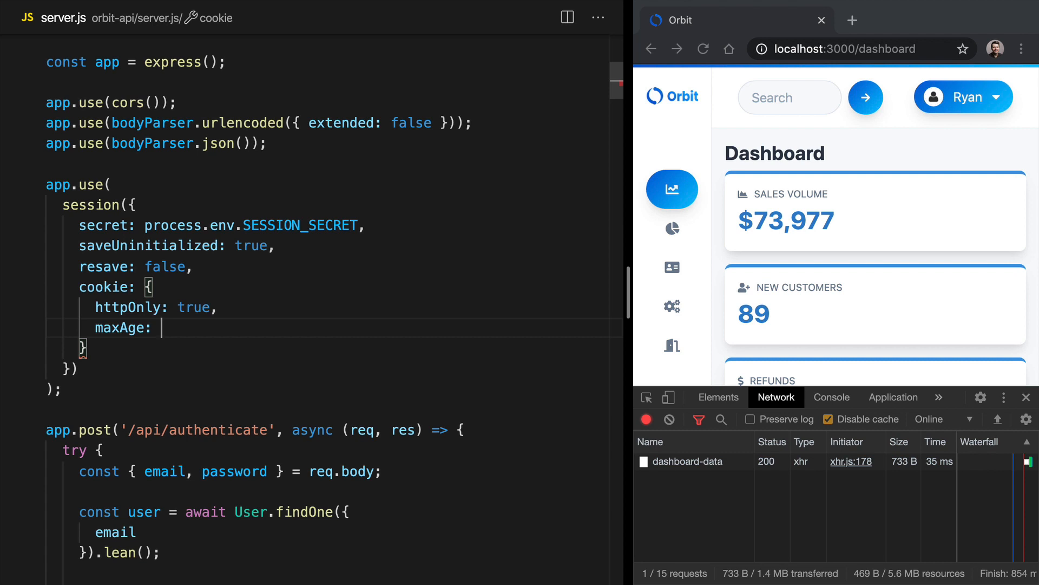
type("3600")
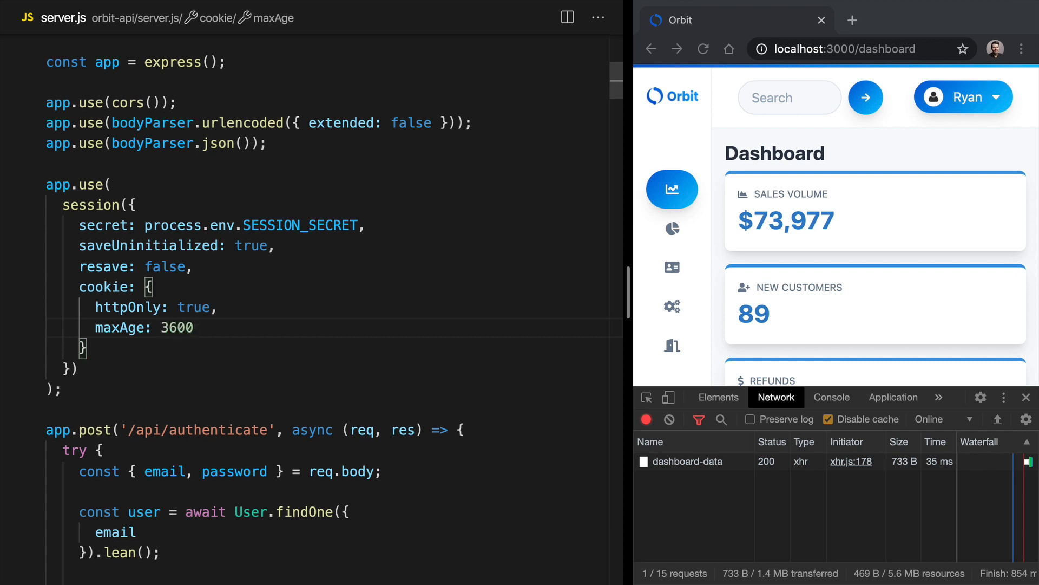
type("000")
key("shift+Left")
key("shift+Left")
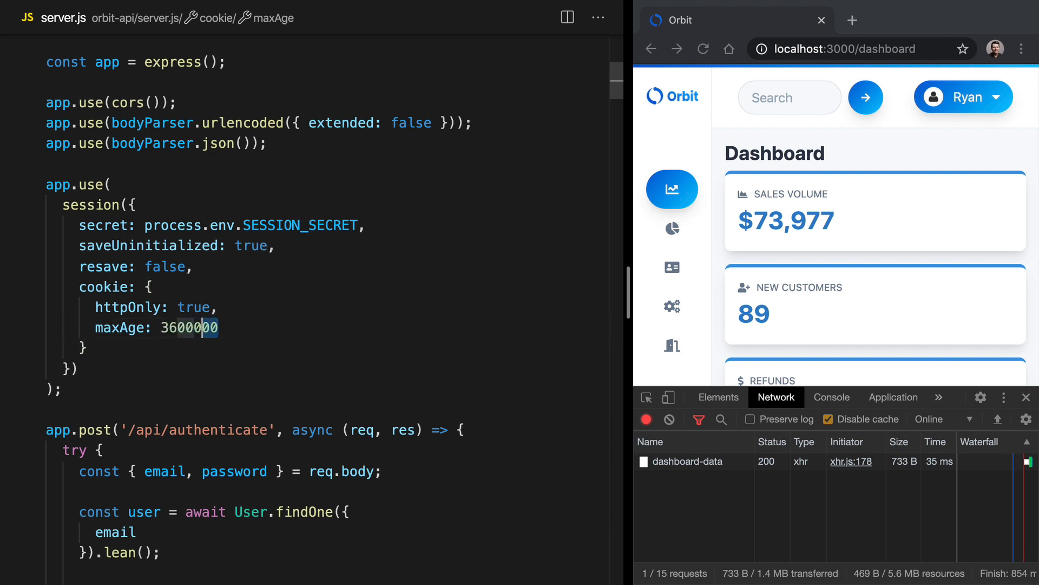
key("shift+Left")
key("shift+Left")
key("shift+Left")
key("shift+Left")
key("shift+Left")
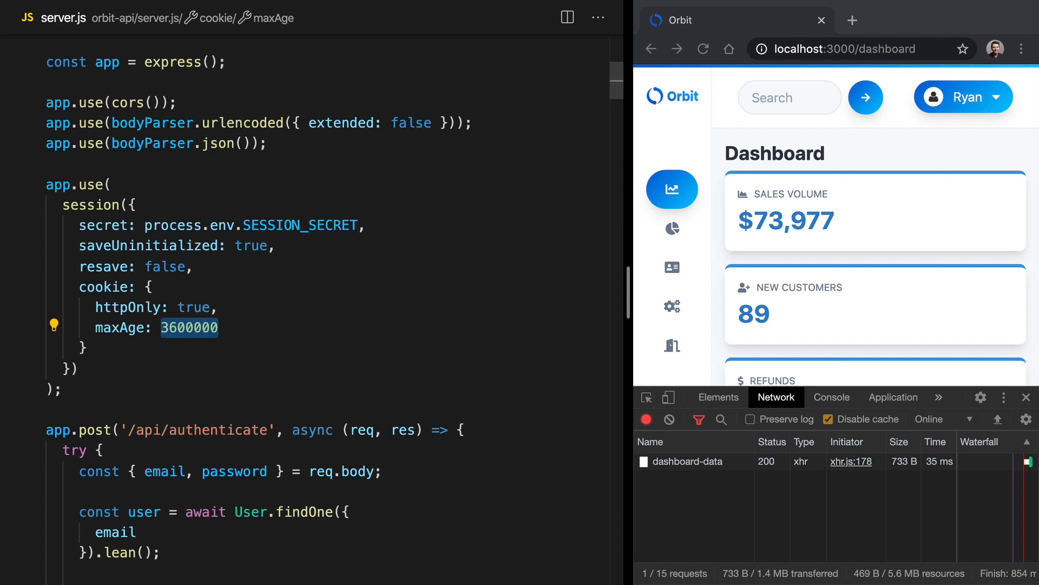
key("Right")
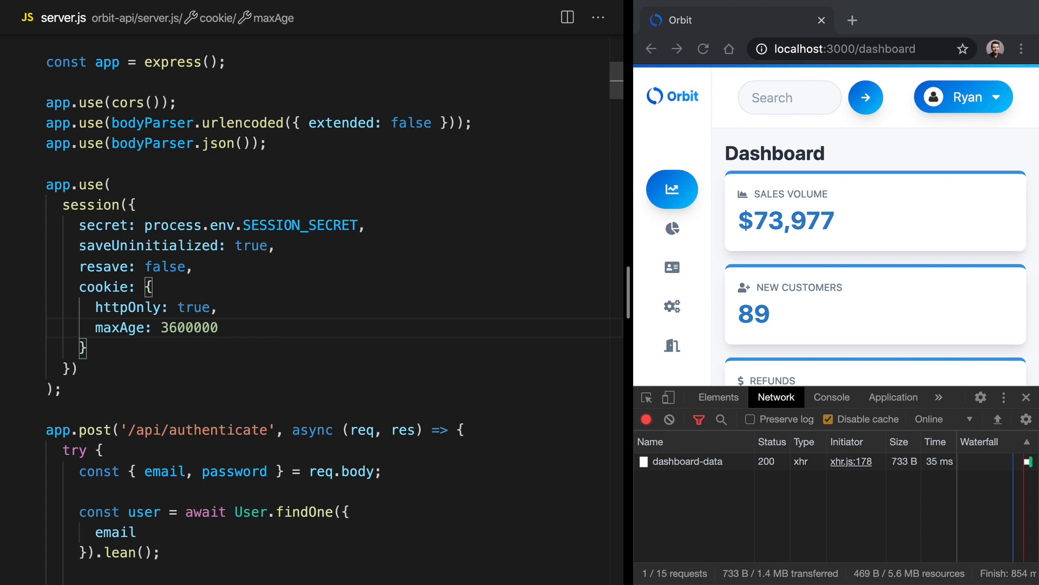
key("shift+Left")
key("shift+Left")
key("shift+Left")
key("shift+Left")
key("shift+Left")
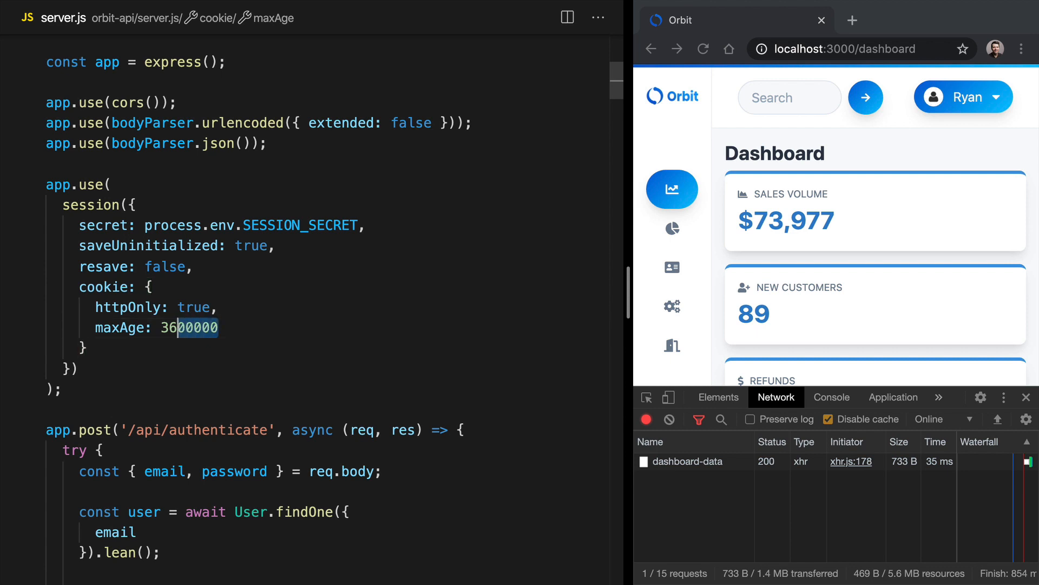
key("shift+Left")
key("shift+Left")
Add SESSION_MAX_AGE=3600000 below SESSION_SECRET in .env, save, and return to server.js.
key("ctrl+b")
left_click(74, 195)
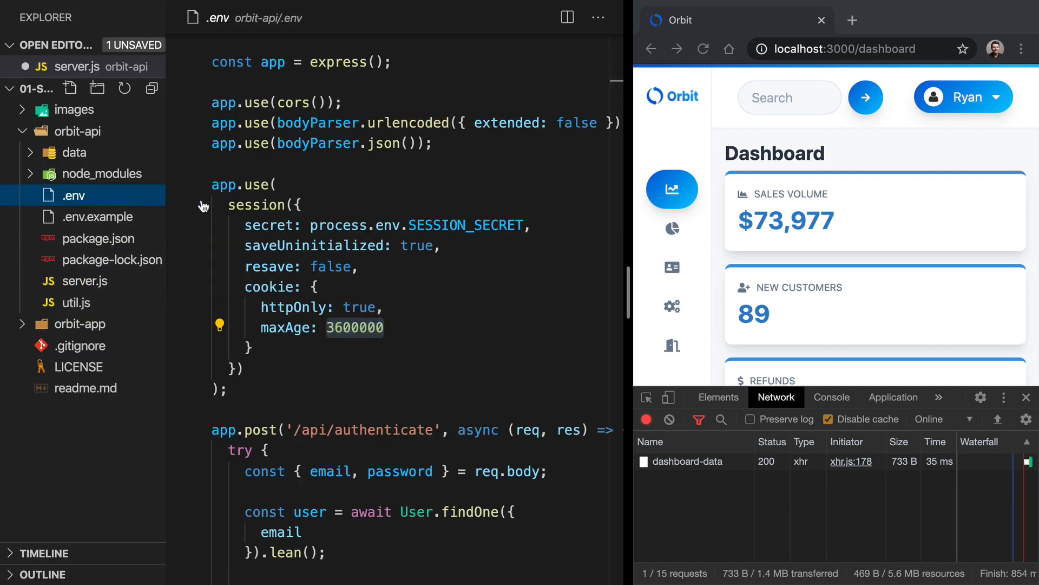
left_click(431, 84)
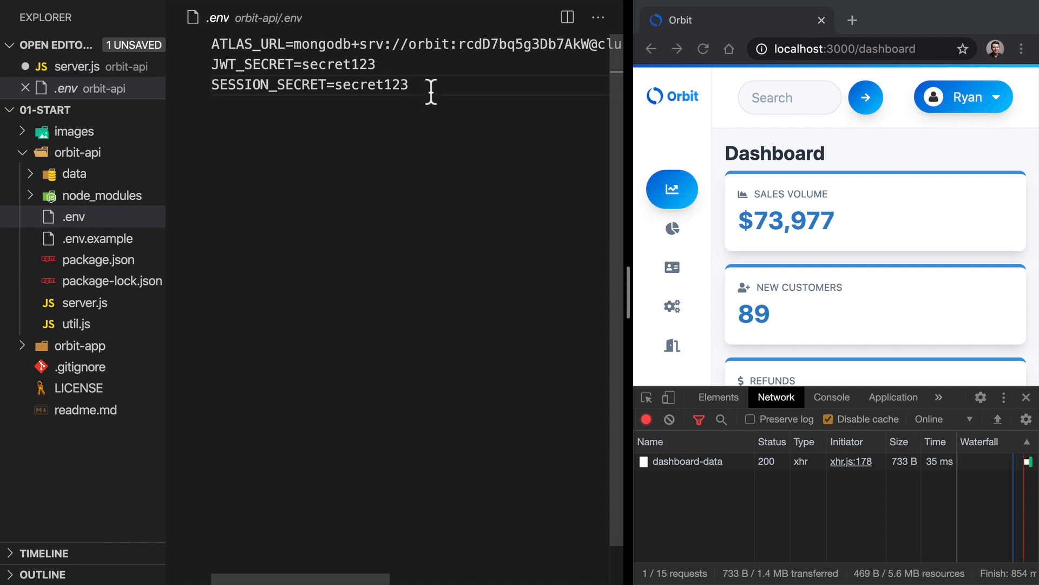
key("Return")
type("SESSION")
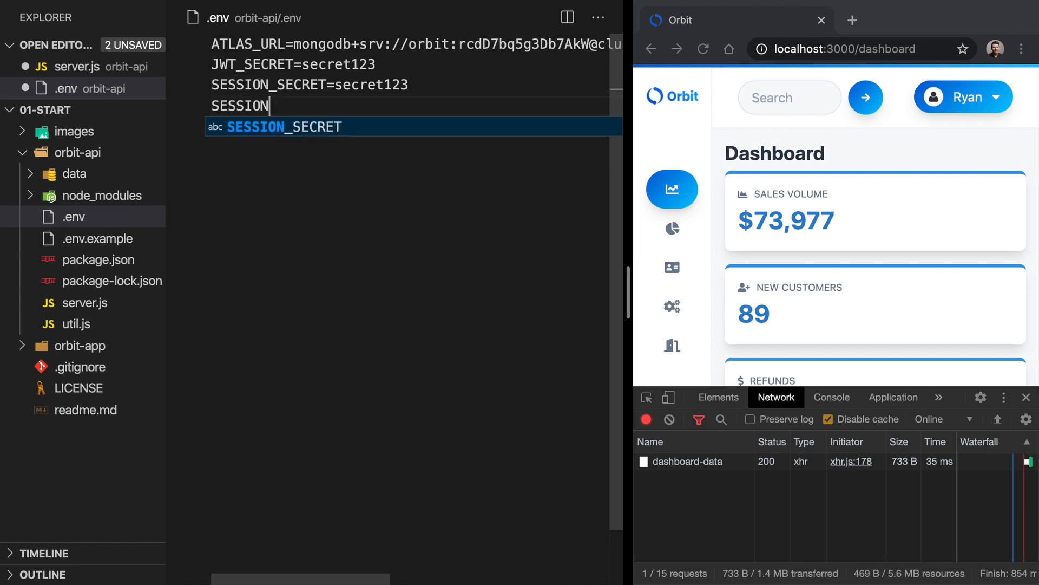
type("_MAX_AGE=")
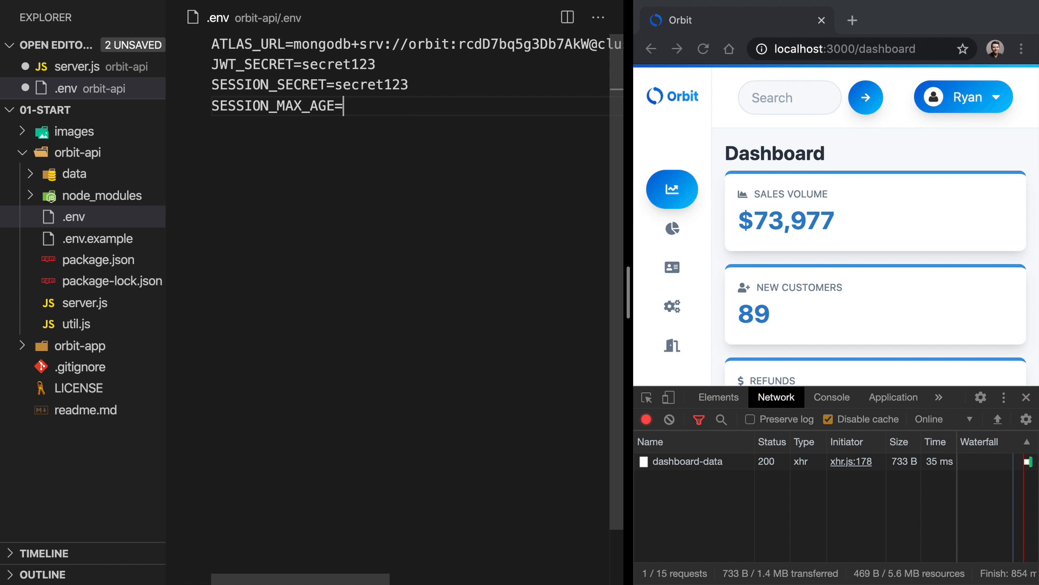
type("3600000")
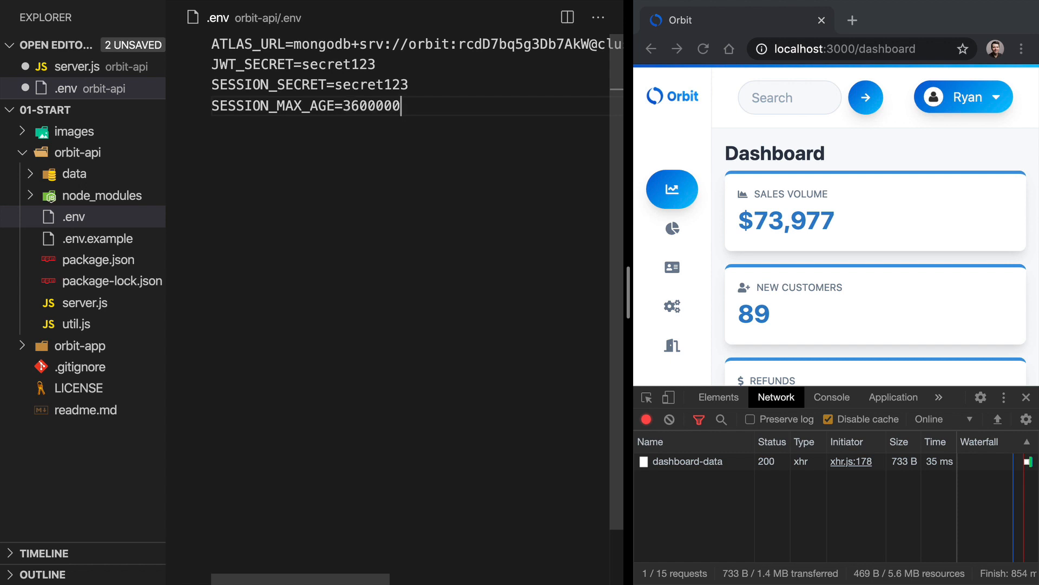
key("ctrl+s")
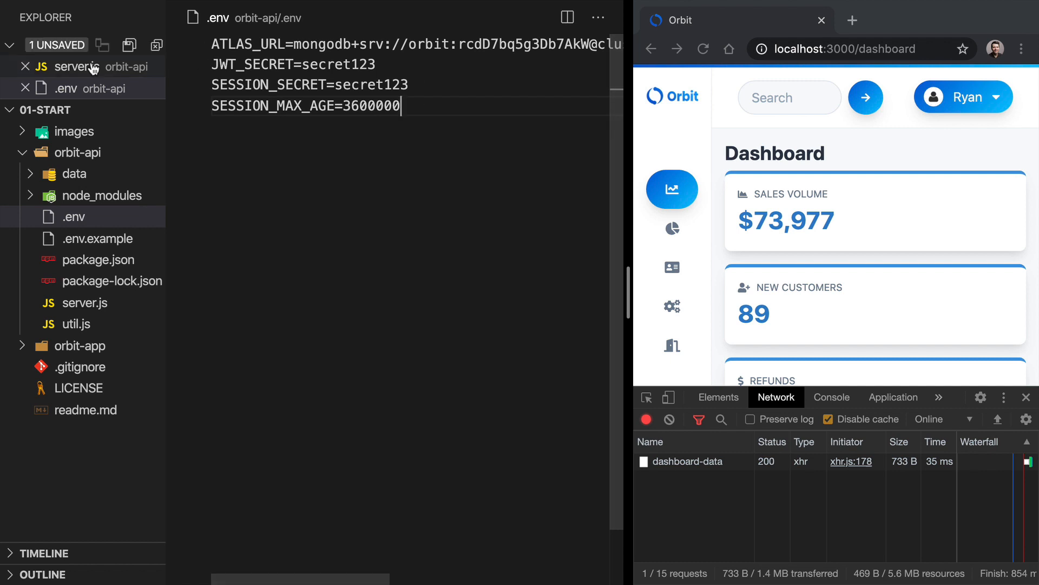
left_click(77, 67)
left_click(422, 143)
Replace the hardcoded 3600000 with parseInt(process.env.SESSION_MAX_AGE) for the cookie maxAge.
key("ctrl+b")
left_click(244, 328)
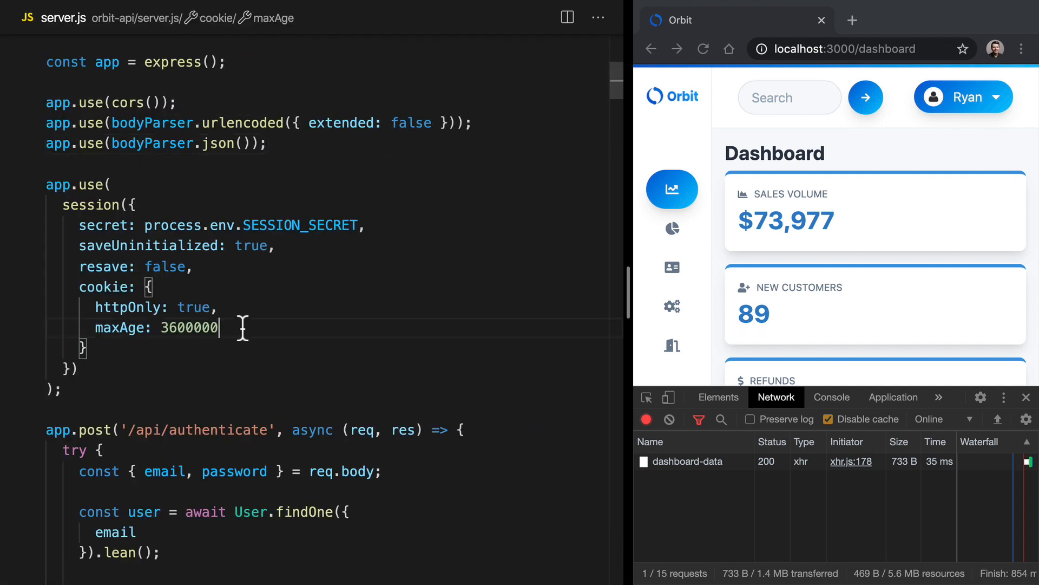
key("shift+ctrl+Left")
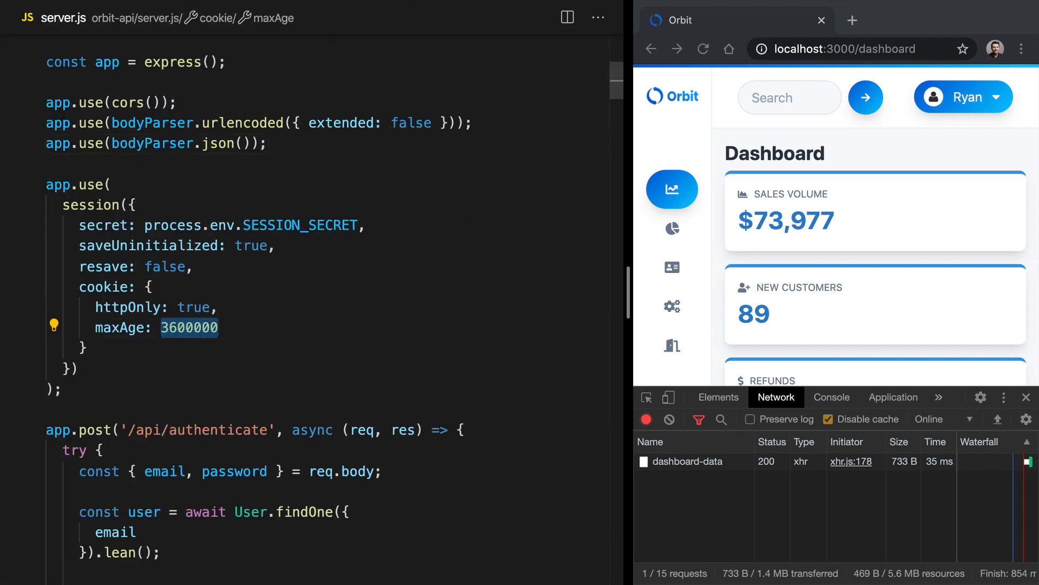
type("process.env.")
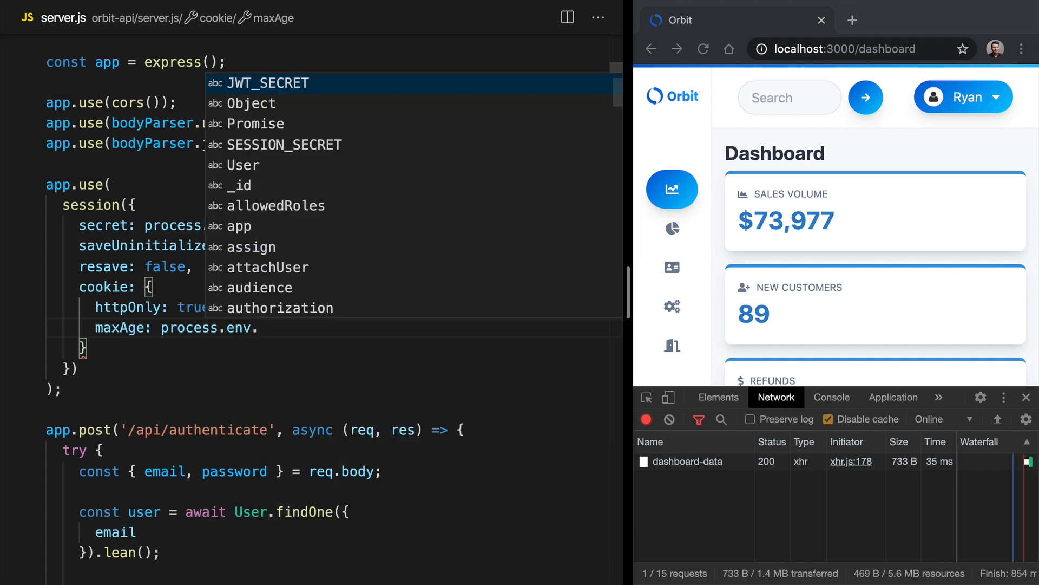
type("SESSION_MA")
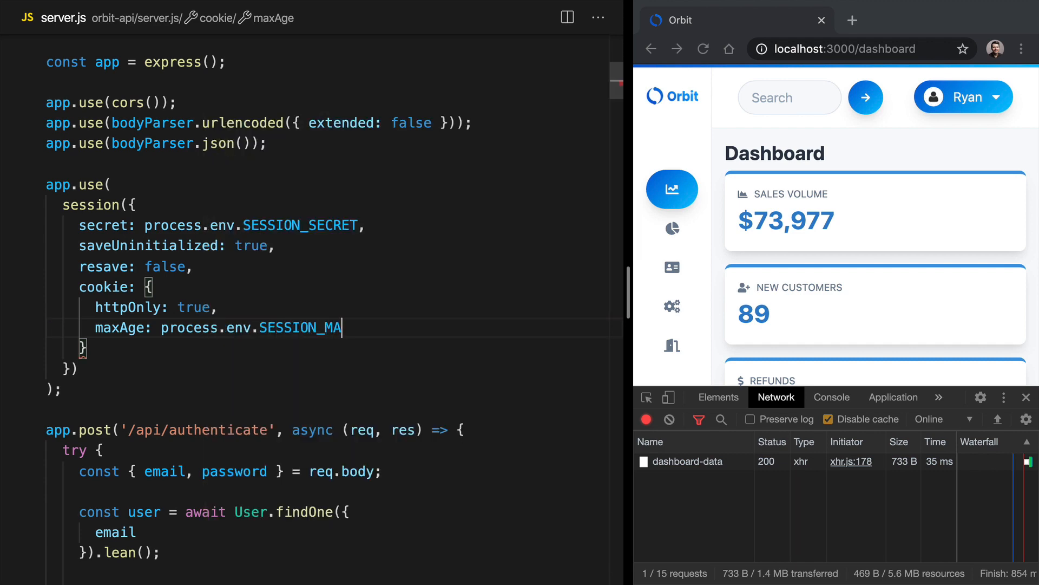
type("X_AGE")
key("shift+Left")
key("shift+Left")
key("shift+Left")
key("shift+Left")
key("shift+Left")
key("shift+Left")
key("shift+Left")
key("shift+Left")
key("shift+Left")
key("shift+Left")
key("shift+Left")
key("shift+Left")
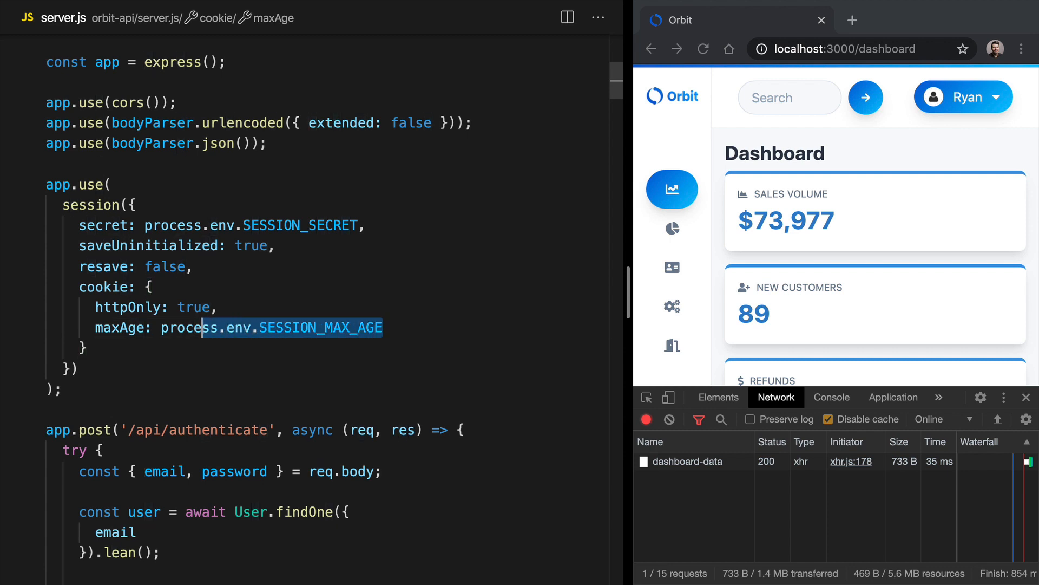
key("shift+Left")
key("shift+Left")
key("shift+Left")
key("shift+Left")
key("shift+Left")
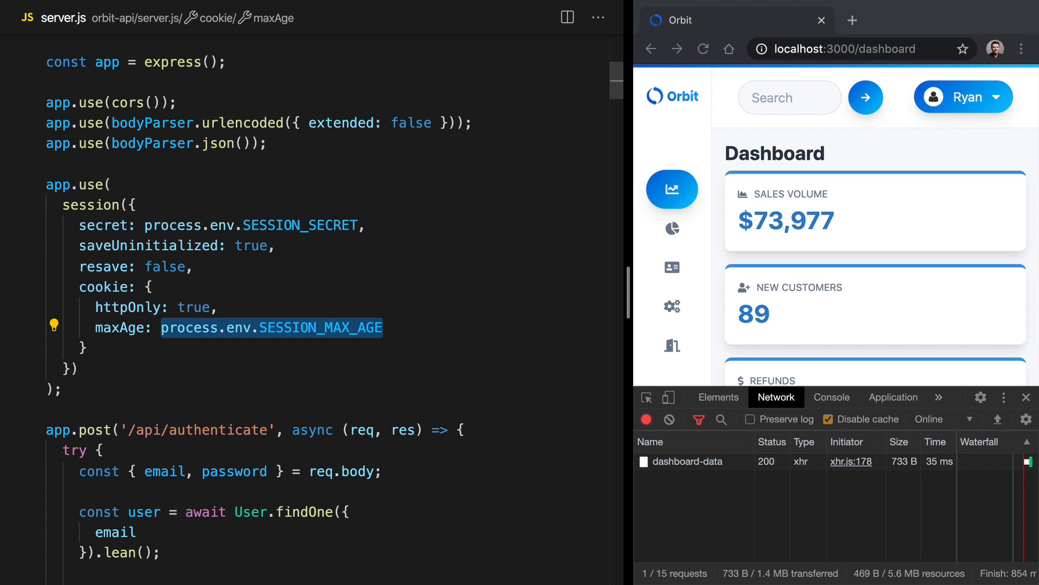
key("Left")
type("parseInt")
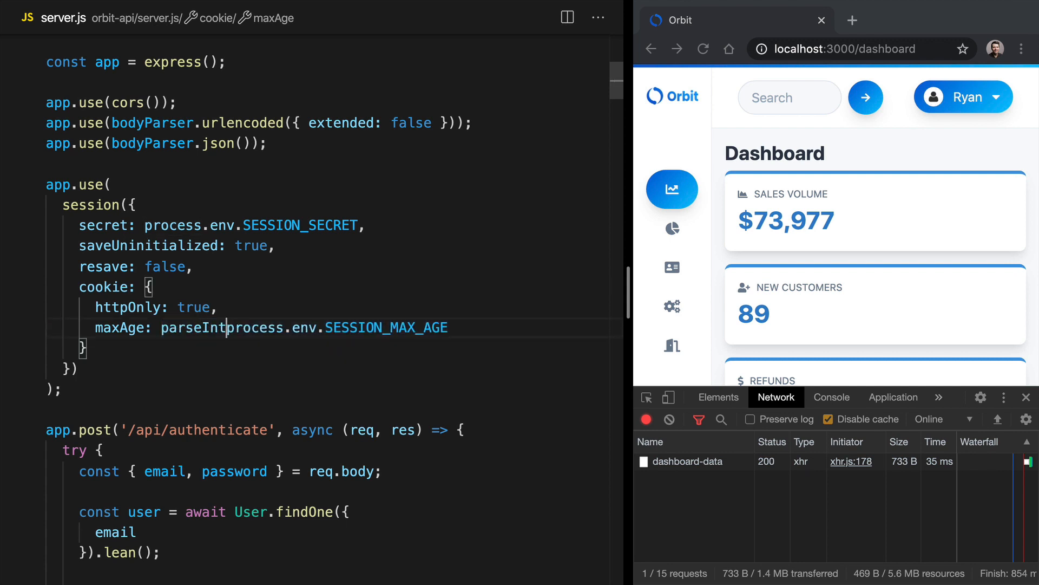
type("(")
key("End")
type(")")
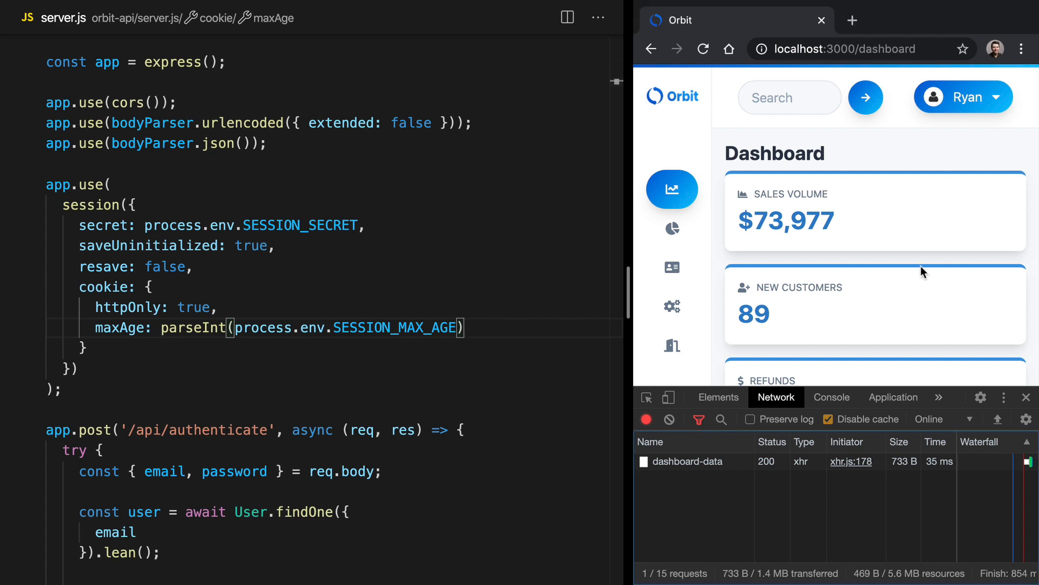
View the connect.sid cookie under localhost:3000 in DevTools Application, then return to server.js.
left_click(893, 397)
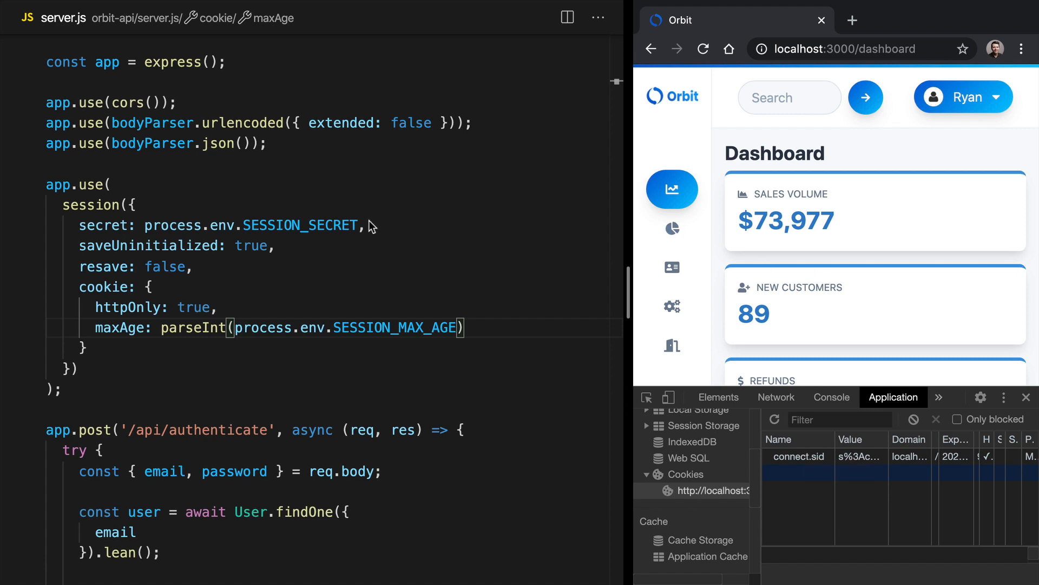
left_click(120, 391)
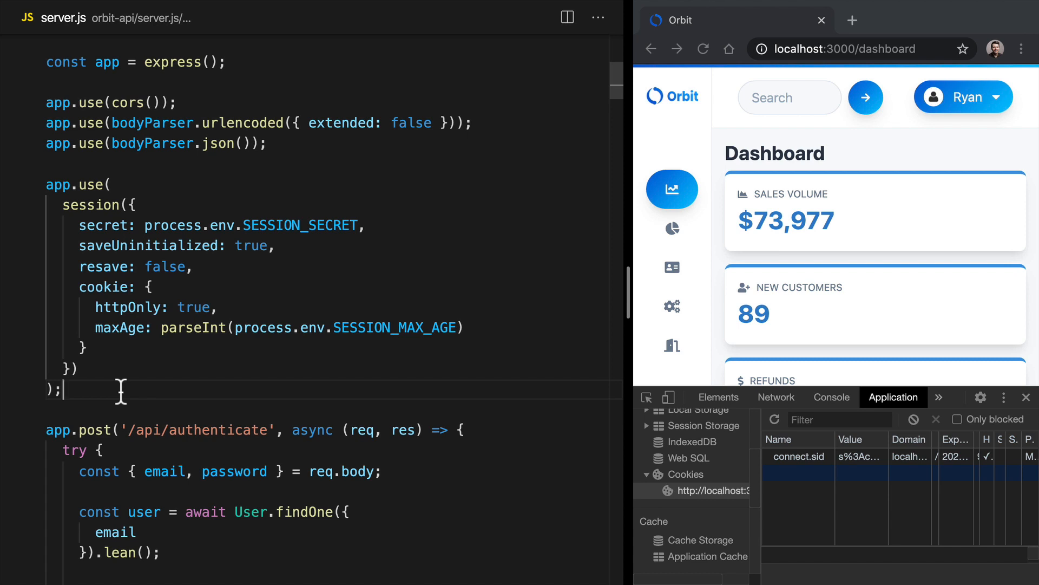
Write app.use((req, res, next) => { console.log(req.session); next(); }) and save server.js.
key("Return")
key("Return")
scroll(121, 391, "down", 5)
scroll(325, 293, "down", 1)
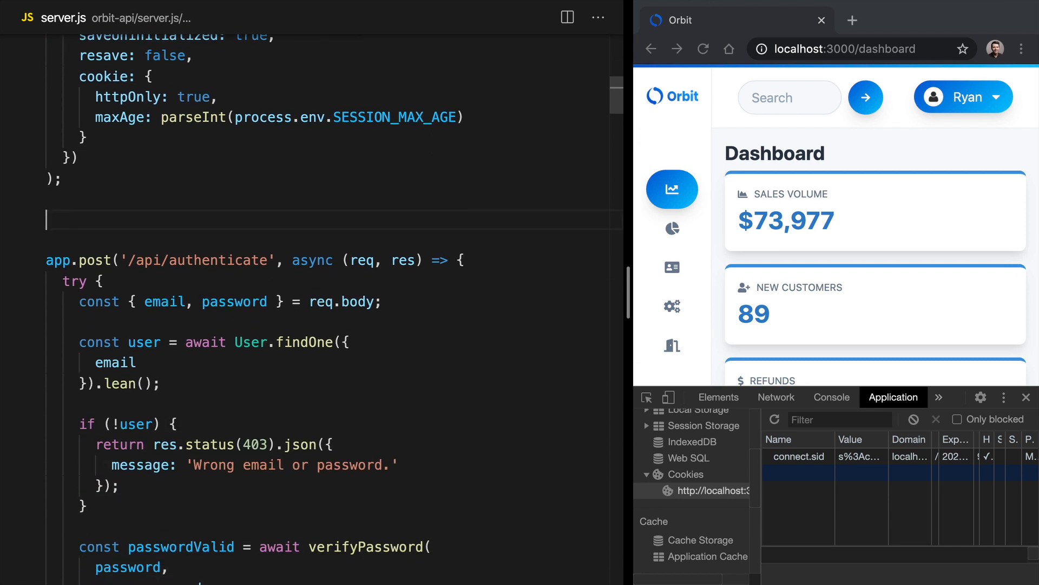
type("ap")
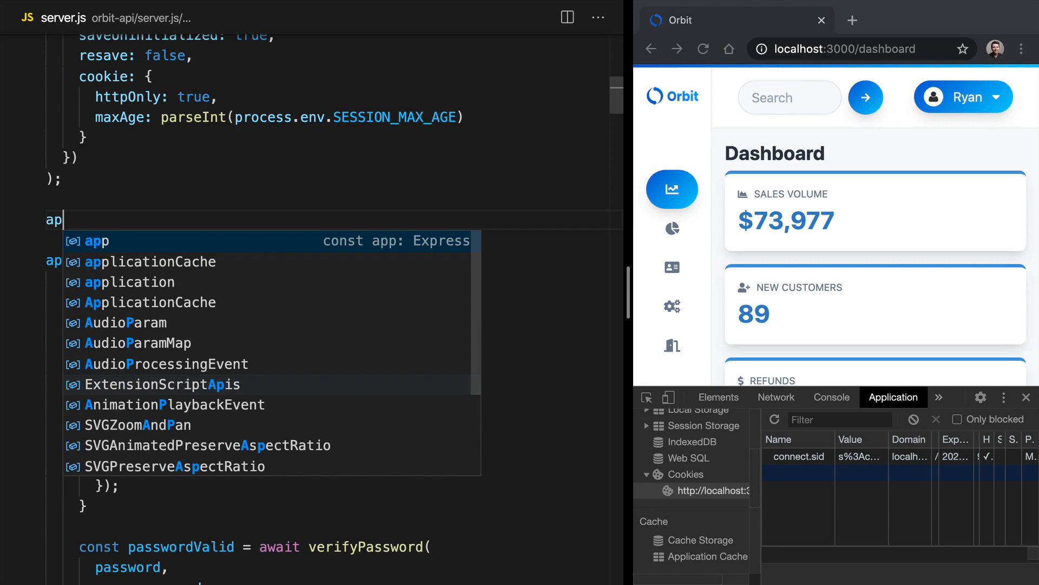
type("p.use(re")
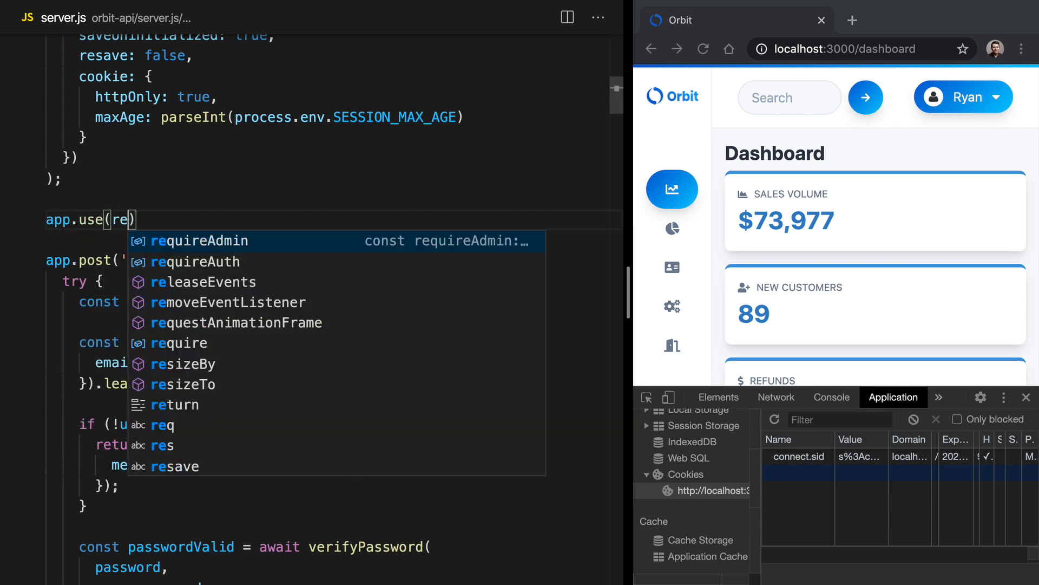
key("BackSpace")
key("BackSpace")
type("(req, ")
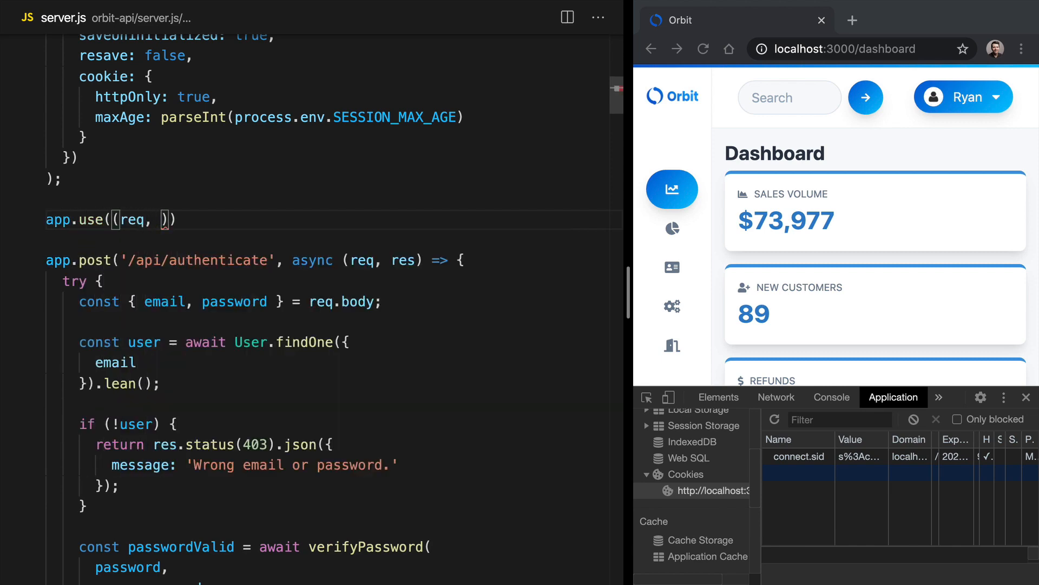
type("res, ")
type("next")
key("Right")
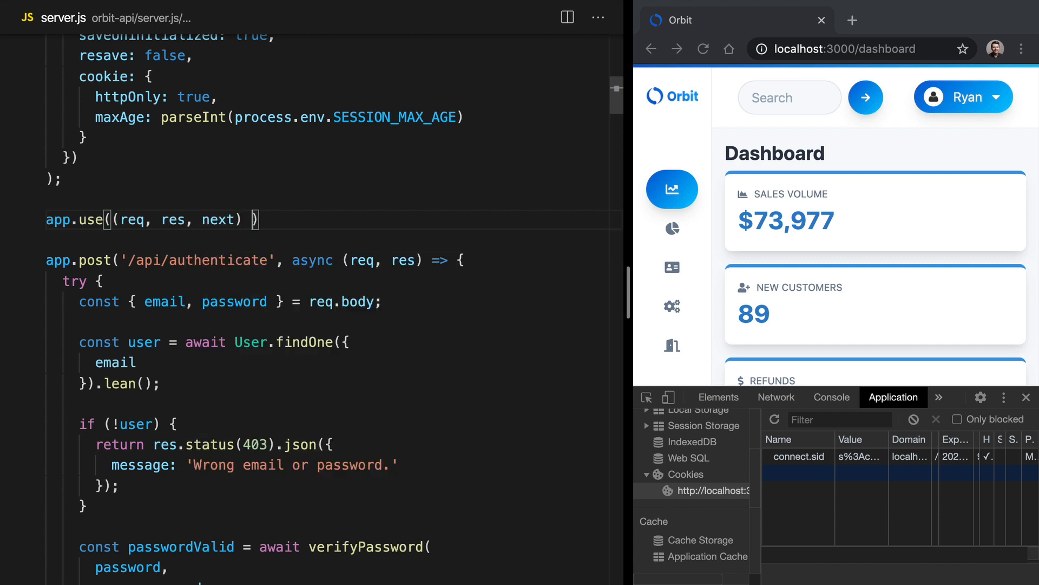
type("=> {")
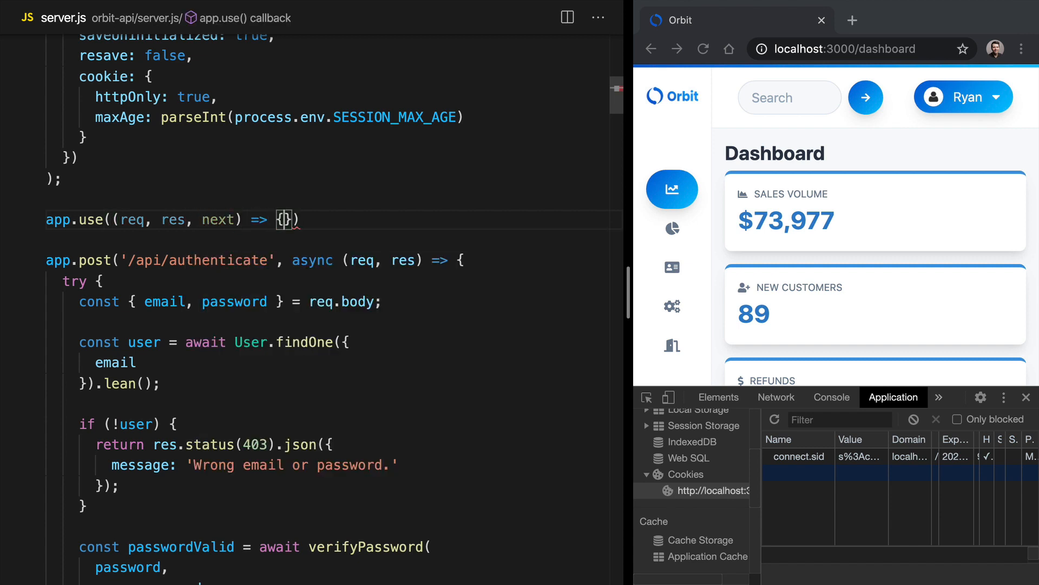
key("Return")
type("conso")
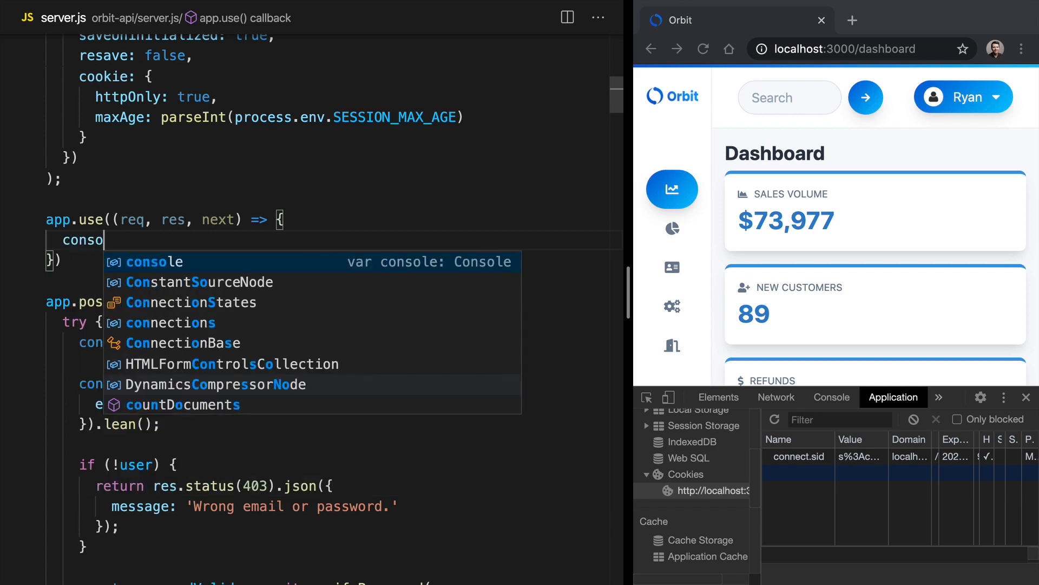
type("le.log(req.")
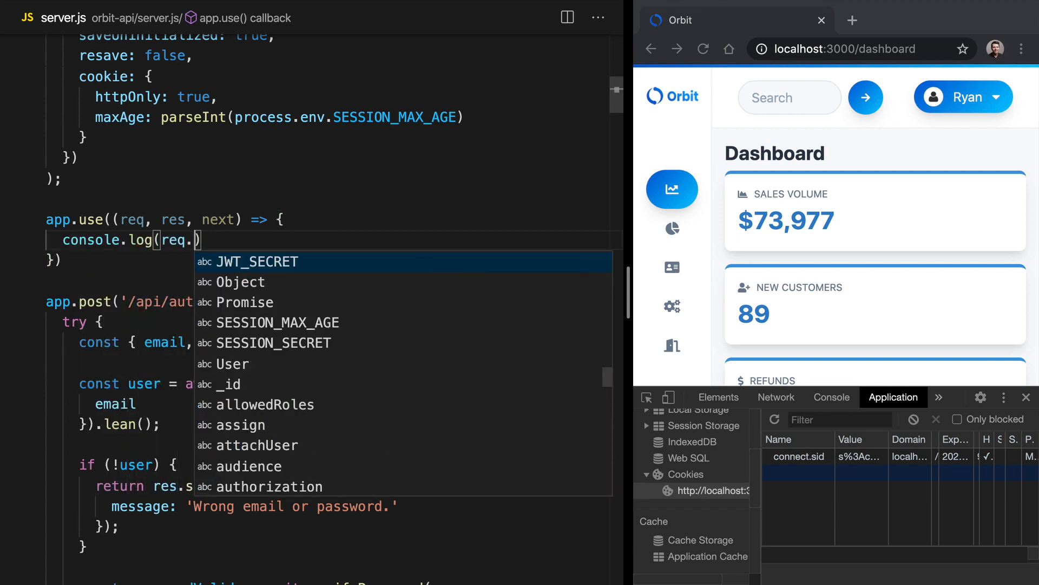
type("session);")
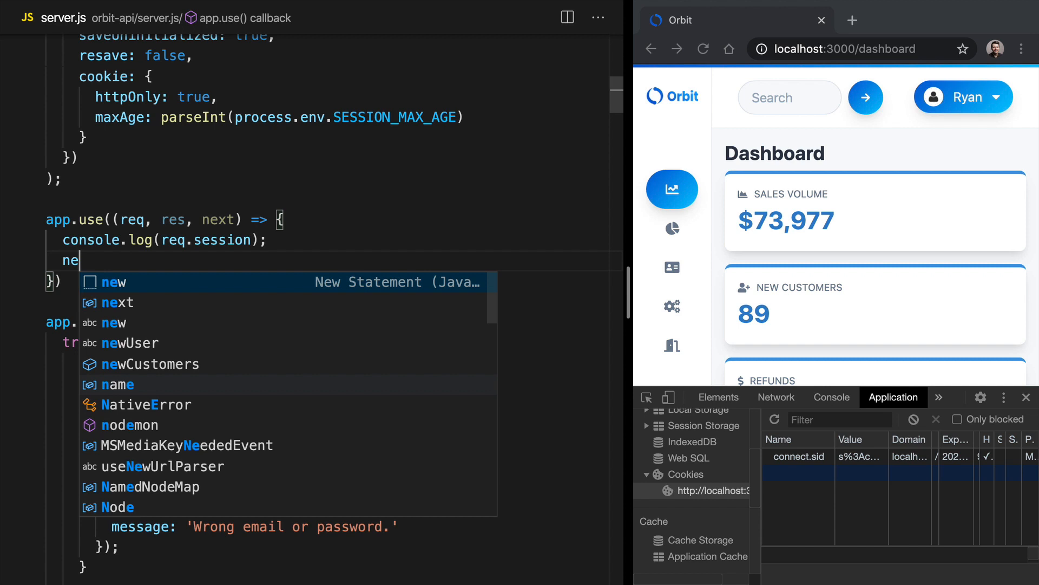
type("xt();")
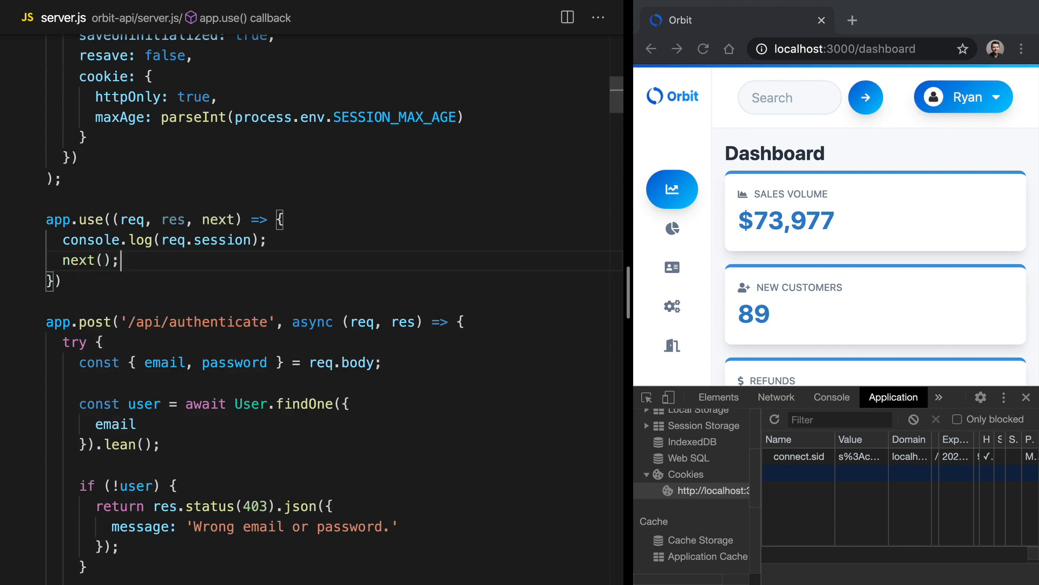
key("ctrl+s")
Reload the dashboard so the terminal logs the Session object with originalMaxAge 3600000.
key("ctrl+grave")
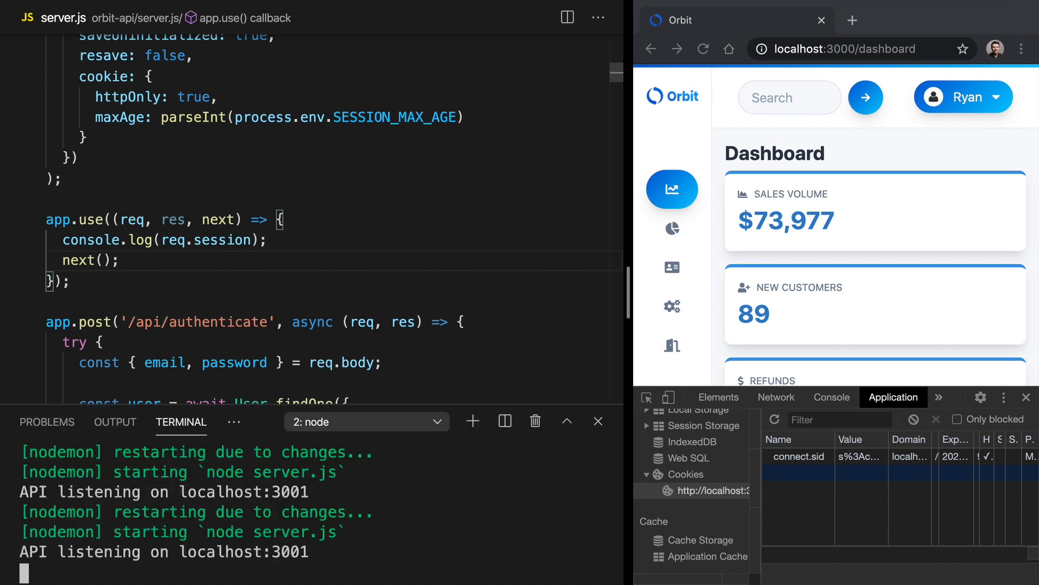
left_click(902, 277)
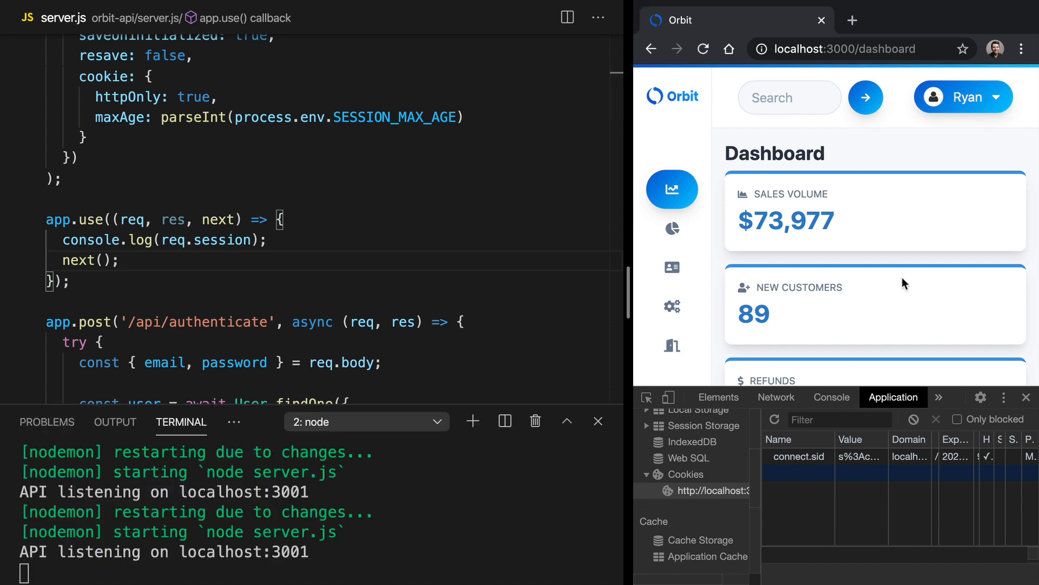
key("ctrl+r")
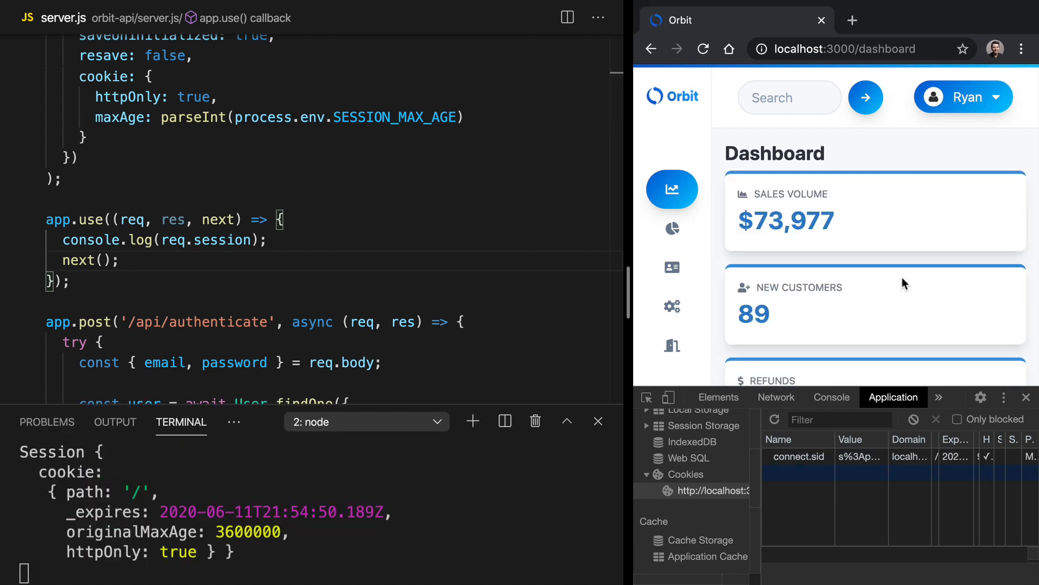